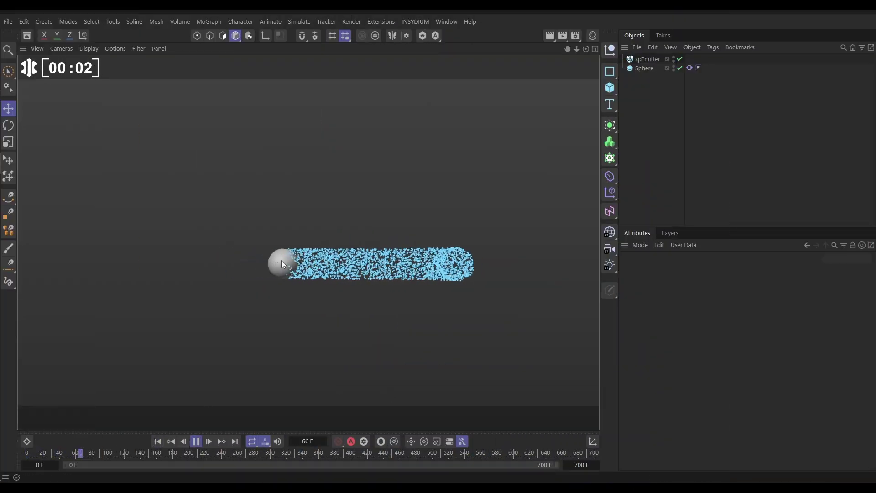
# Stop playback and review the Sphere's Vibrate tag and the xpEmitter's Object and Emission settings
pyautogui.click(199, 441)
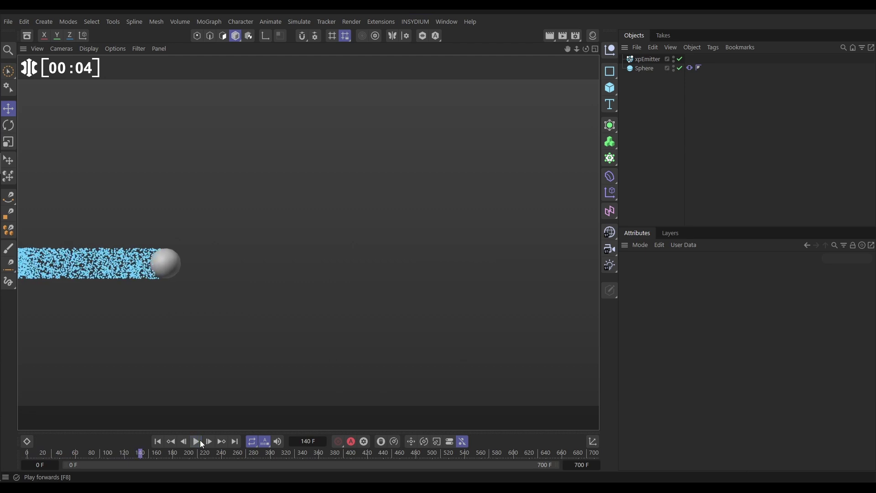
pyautogui.click(688, 69)
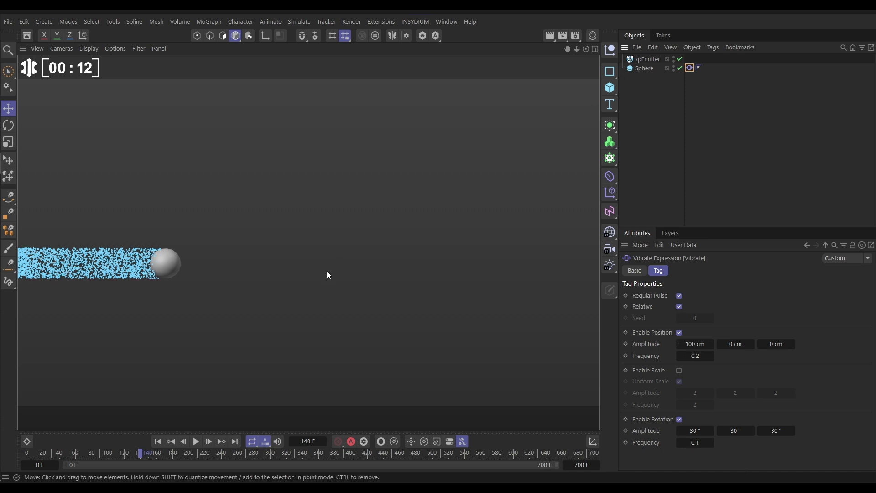
pyautogui.click(647, 60)
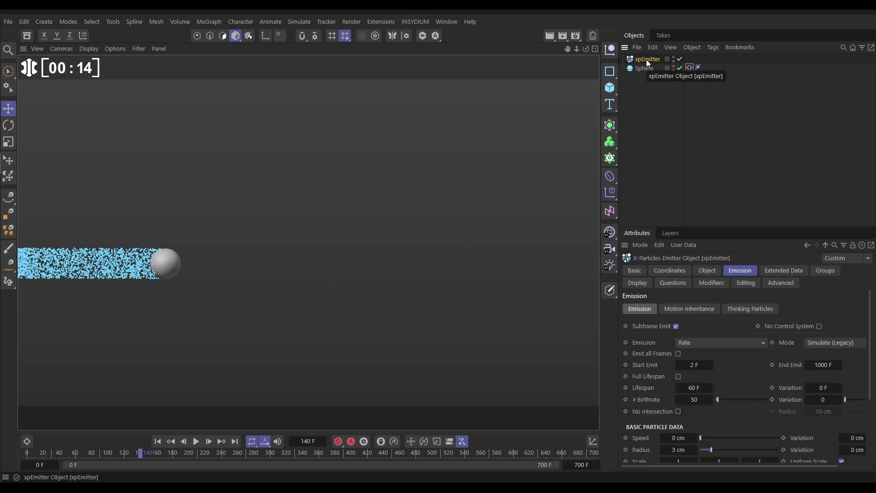
pyautogui.click(707, 270)
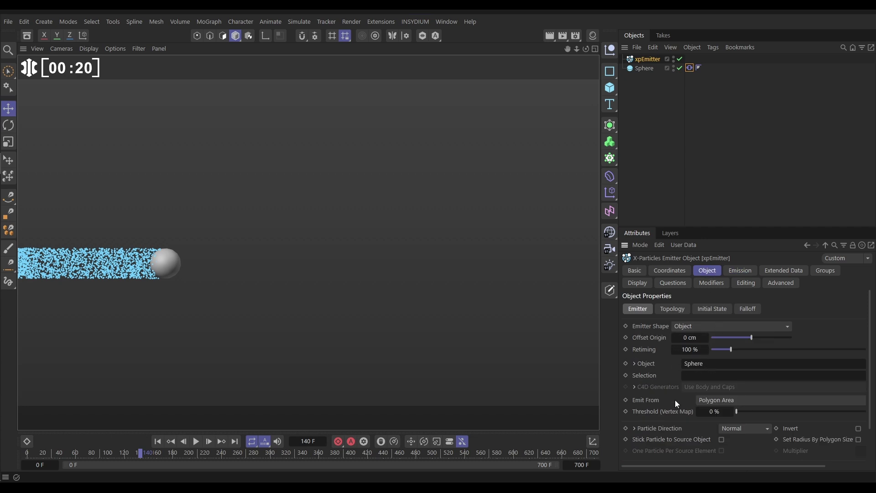
pyautogui.click(738, 270)
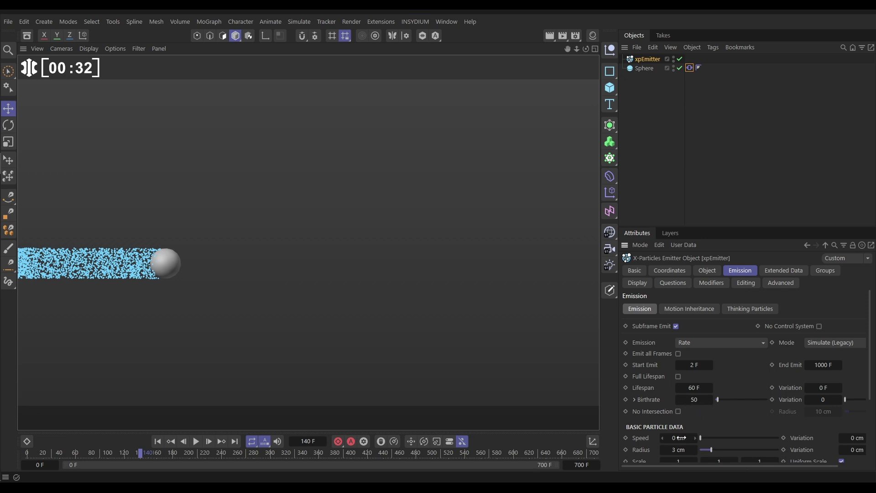
# Replay the animation from the first frame and stop it at frame 84
pyautogui.click(157, 441)
pyautogui.click(196, 441)
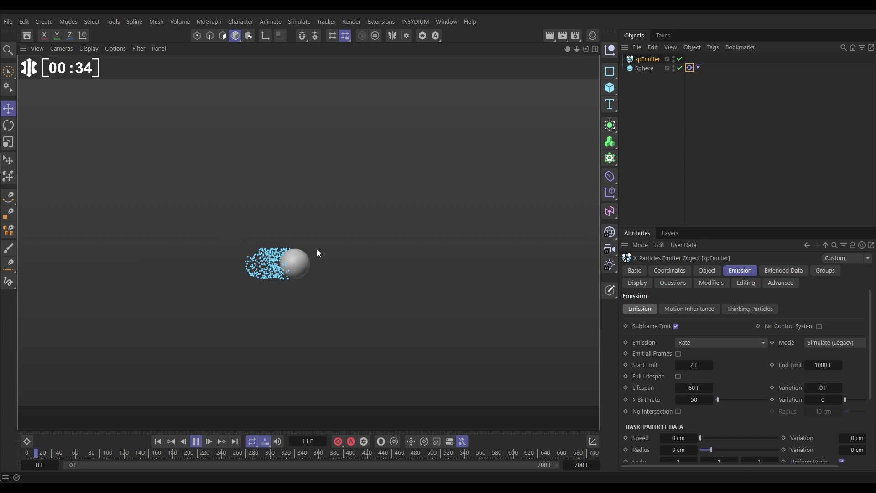
pyautogui.click(196, 441)
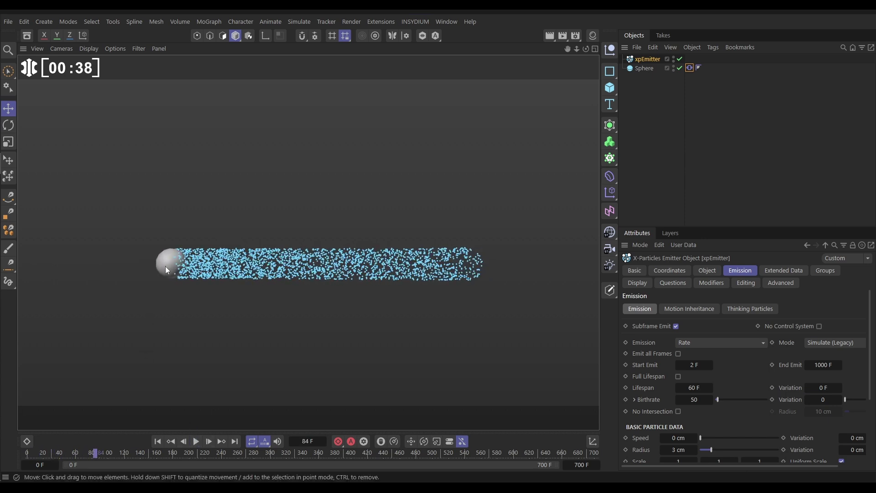
# Set Motion Inheritance Speed Blend to 50%, then replay the trail from the start to frame 71
pyautogui.click(675, 310)
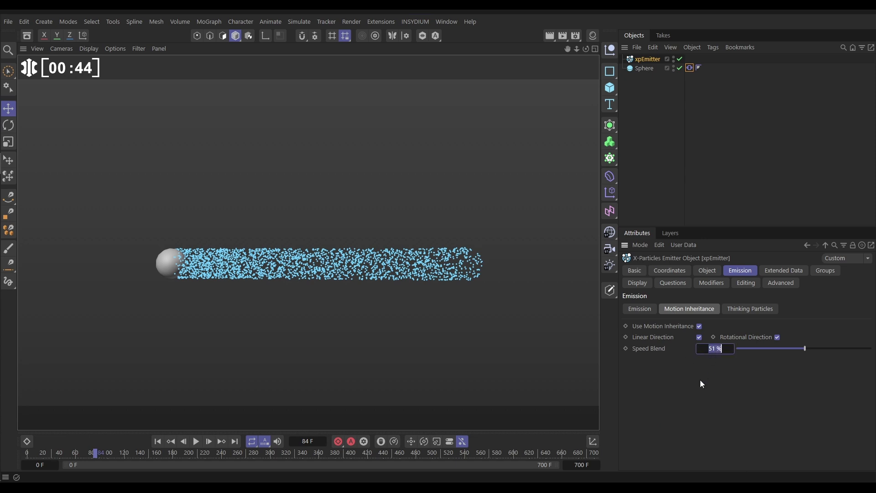
pyautogui.write('50')
pyautogui.press('Return')
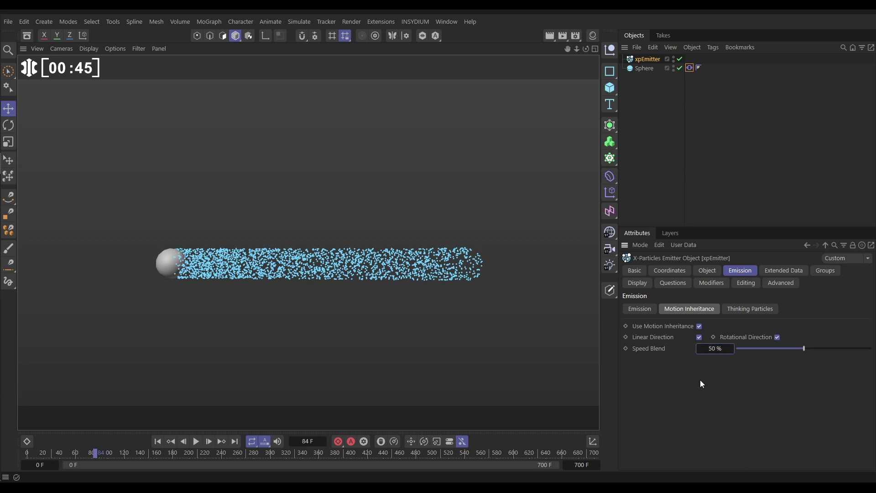
pyautogui.click(157, 442)
pyautogui.click(196, 442)
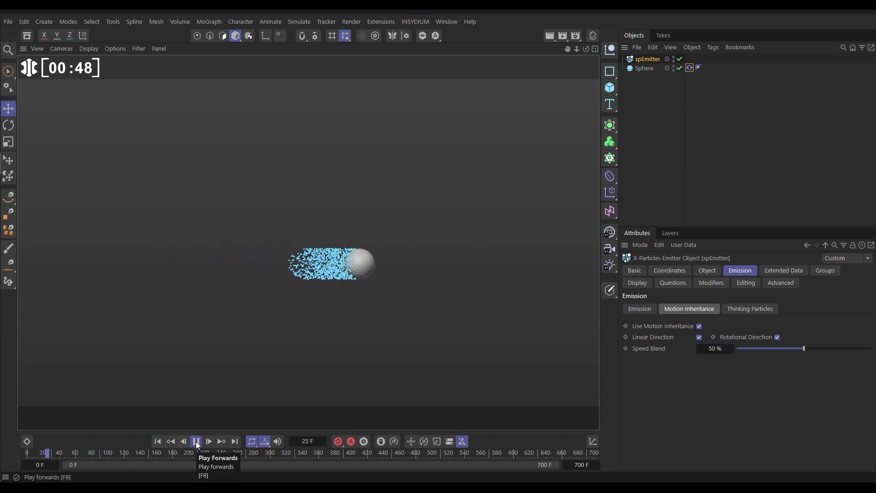
pyautogui.click(197, 443)
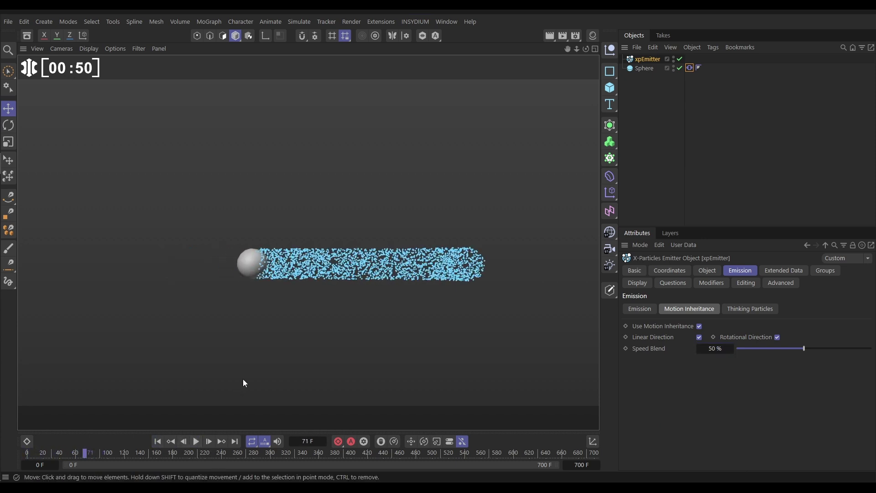
# Add an nxConstraints object from the X-Particles NeXus menu, with Iterations 3 and a Connection Birth constraint
pyautogui.click(416, 22)
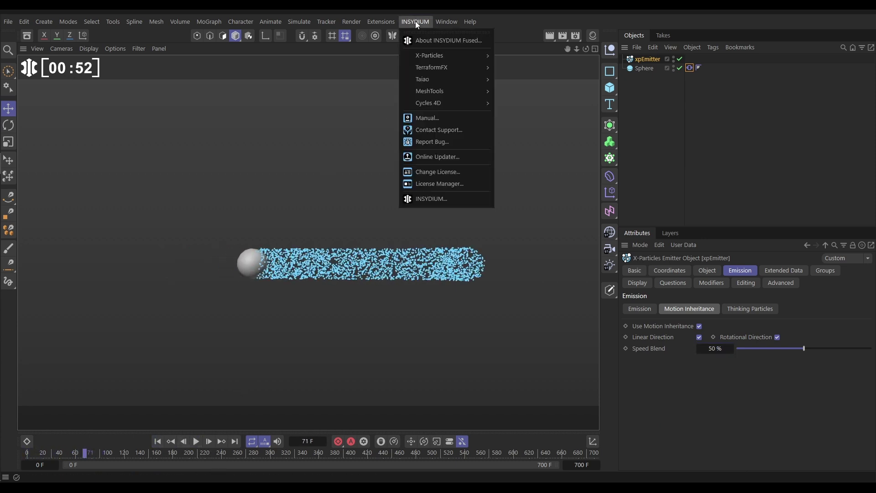
pyautogui.moveTo(457, 55)
pyautogui.moveTo(530, 138)
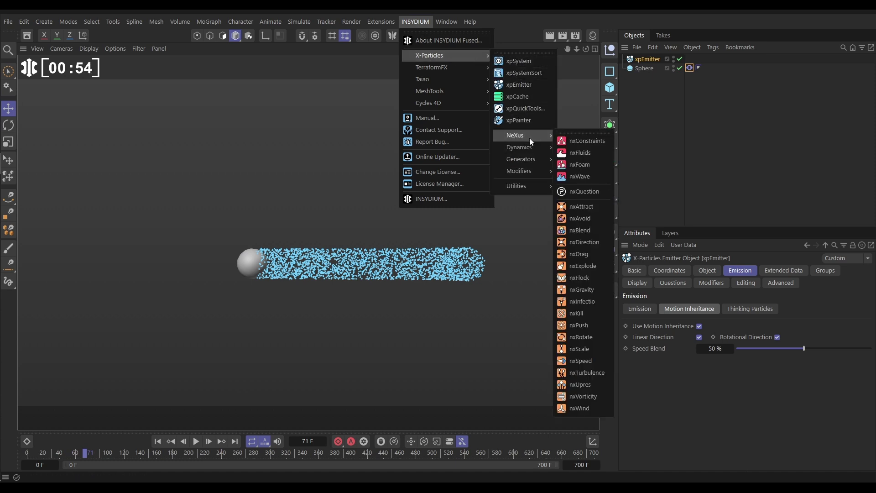
pyautogui.click(578, 140)
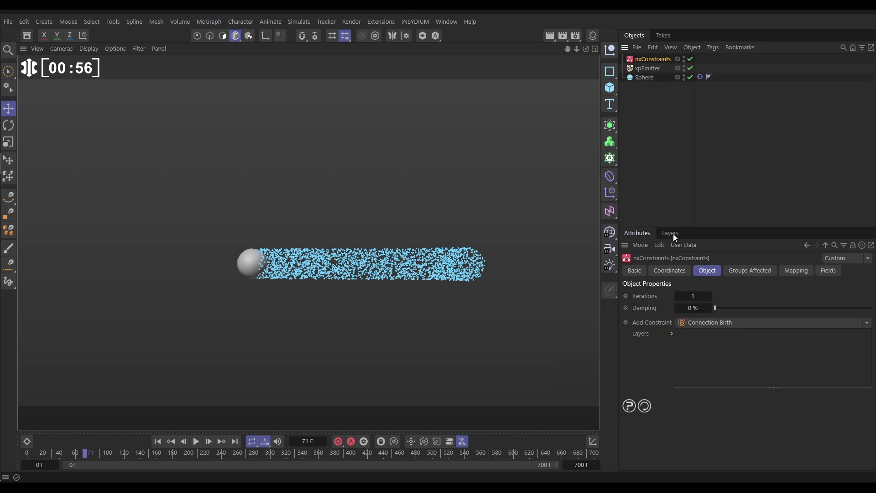
pyautogui.click(710, 297)
pyautogui.click(740, 323)
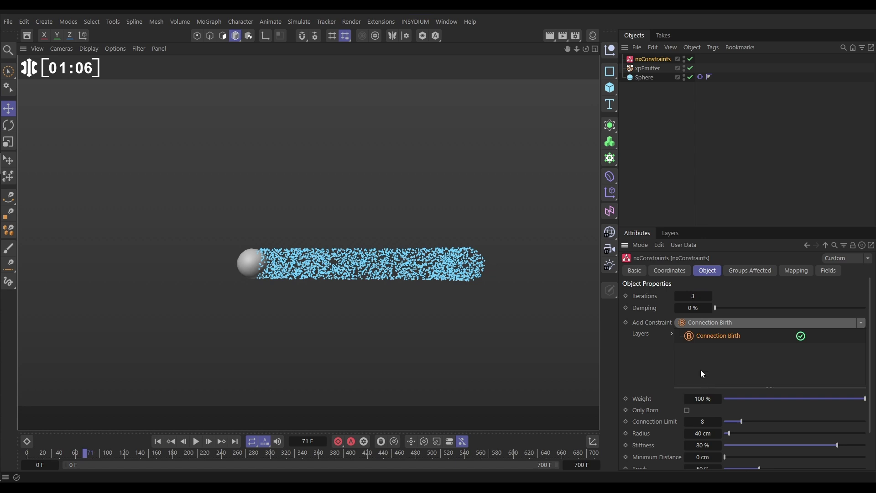
# Set Connection Birth's Connection Limit to 13, Radius to 30 cm and Stiffness to 3%
pyautogui.scroll(-1, 708, 431)
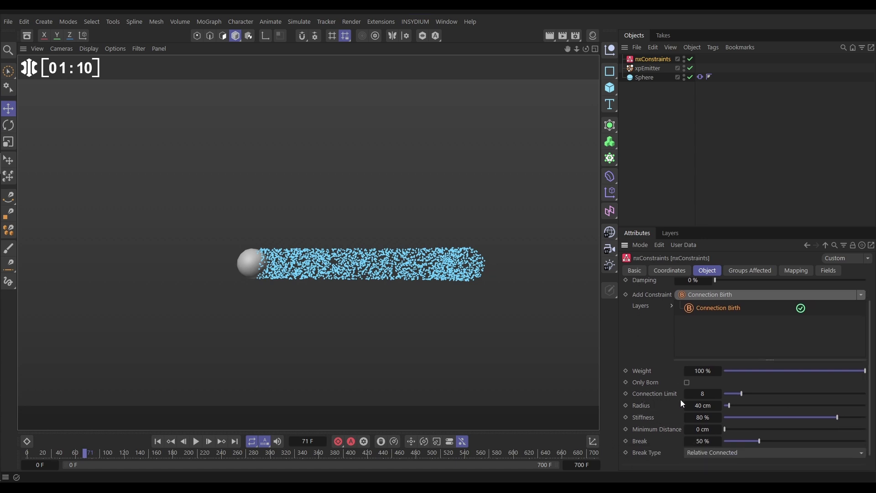
pyautogui.click(713, 393)
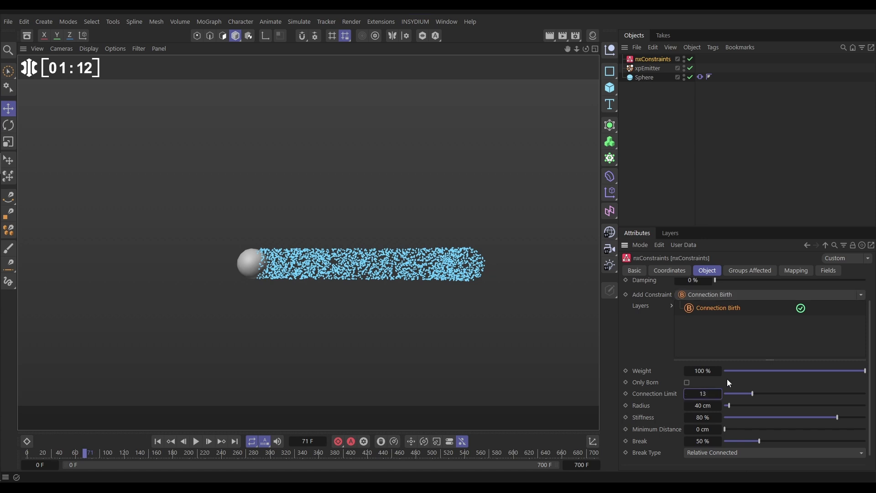
pyautogui.press('Tab')
pyautogui.write('30')
pyautogui.press('Return')
pyautogui.click(697, 417)
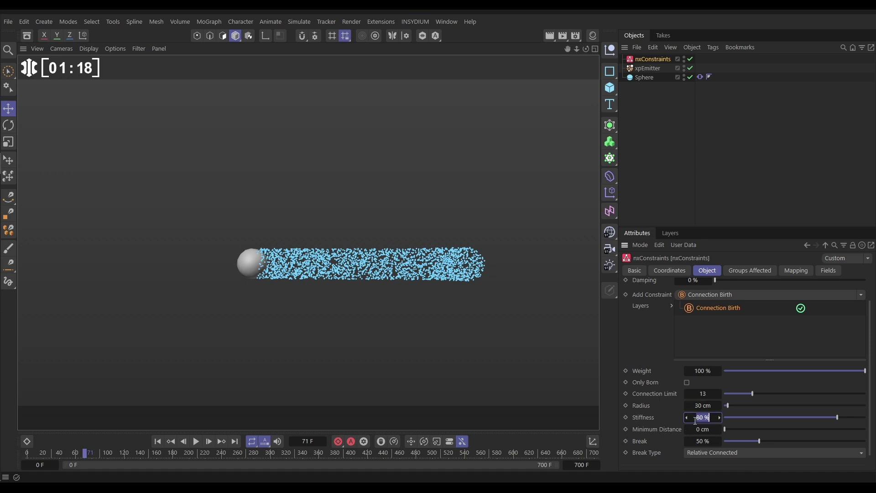
pyautogui.press('Return')
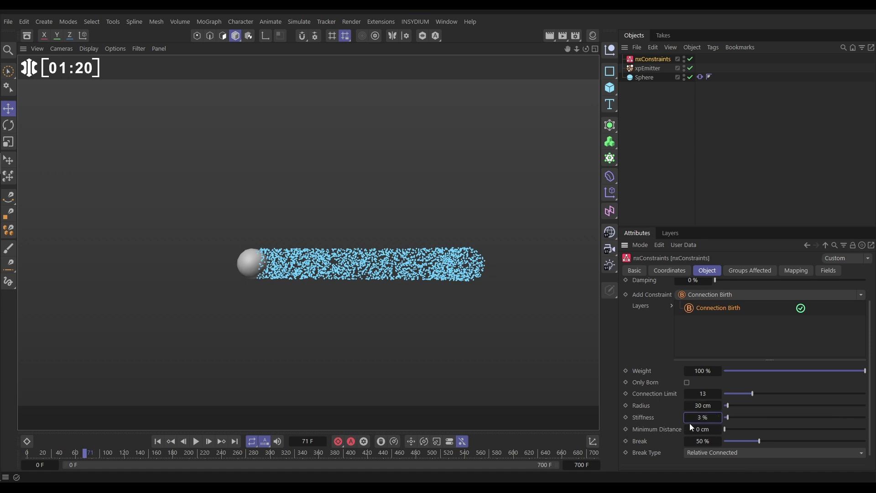
# Set Break Type to None and replay the constrained trail from the first frame
pyautogui.scroll(-2, 745, 445)
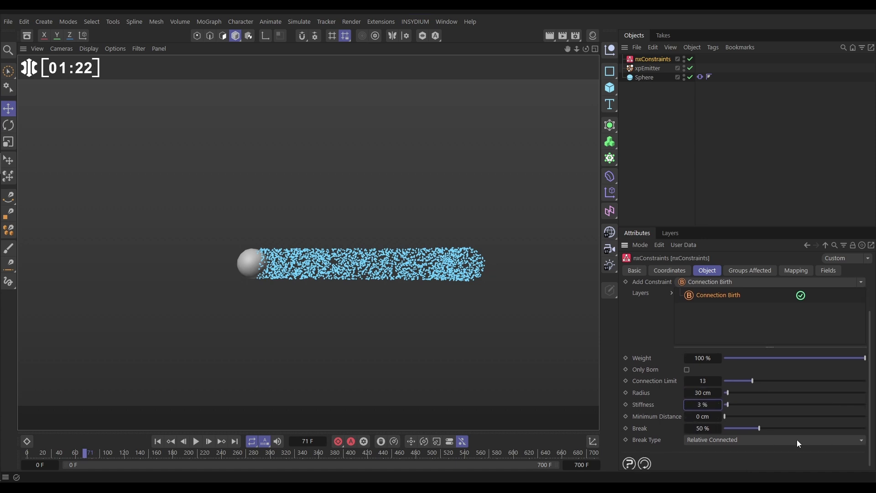
pyautogui.click(700, 439)
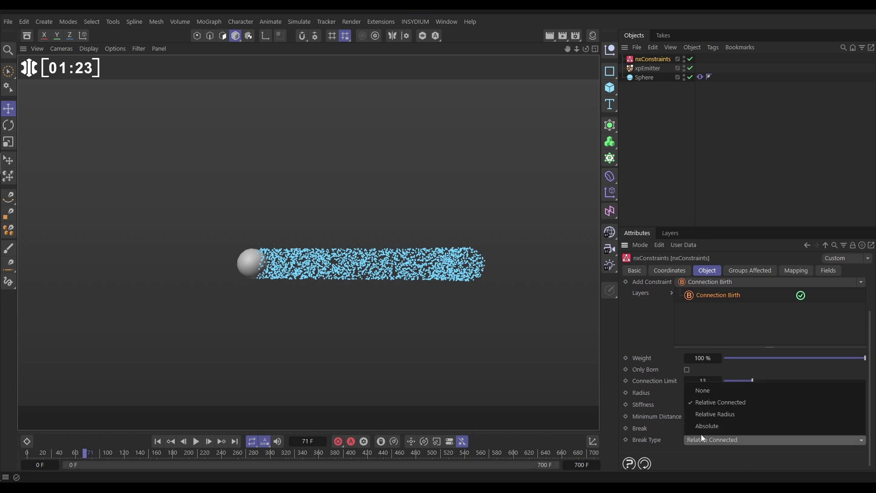
pyautogui.click(703, 391)
pyautogui.click(170, 442)
pyautogui.click(196, 441)
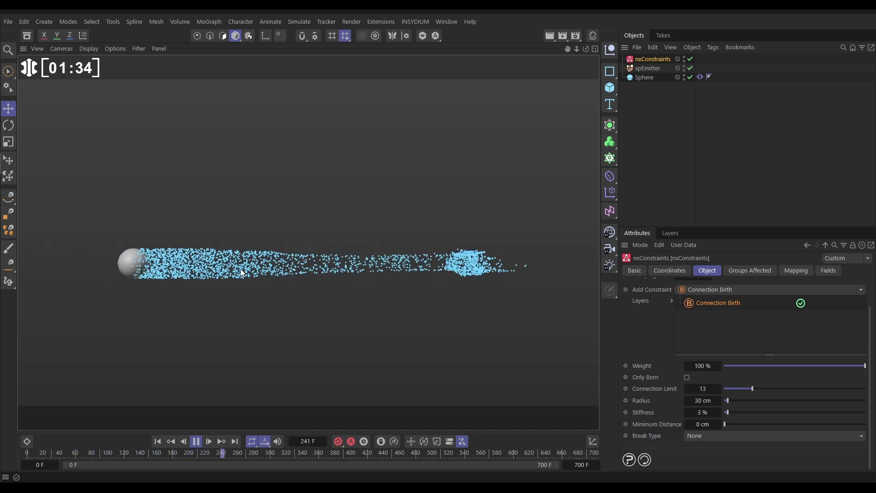
# Pause playback at frame 345 and hide the Sphere in the viewport
pyautogui.click(196, 441)
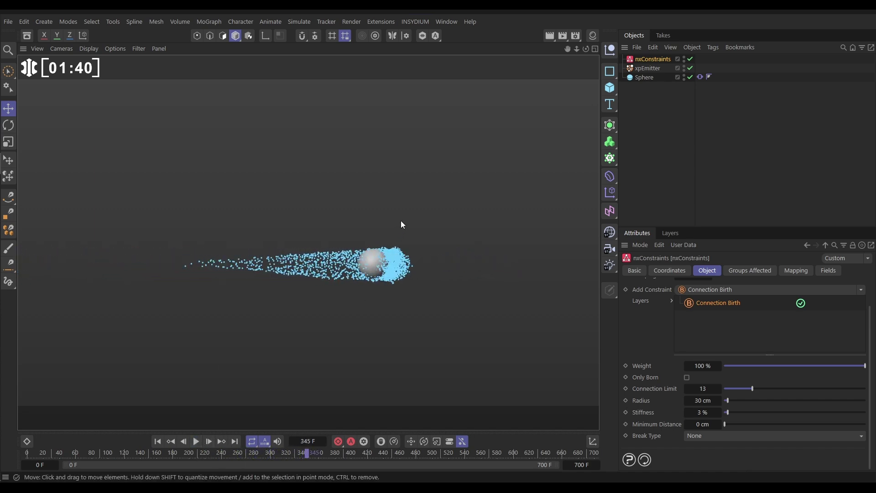
pyautogui.click(684, 76)
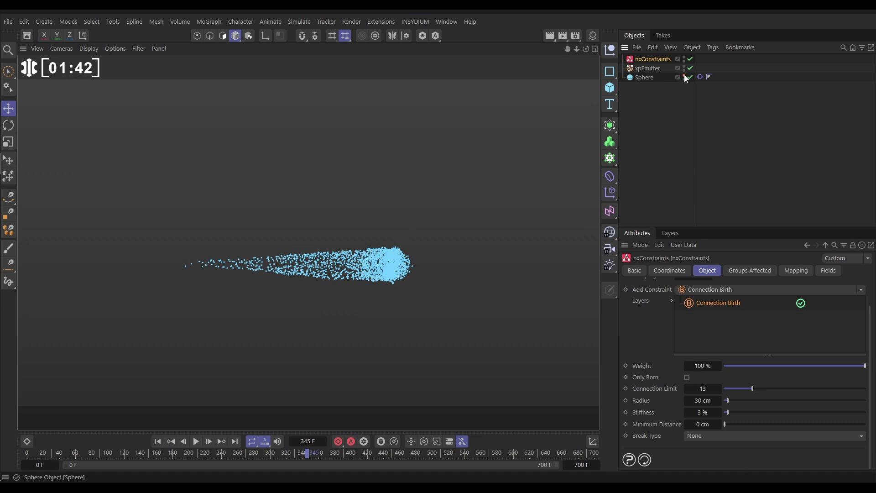
# Add an nxTurbulence modifier from the X-Particles NeXus menu and start playback
pyautogui.click(414, 22)
pyautogui.moveTo(485, 54)
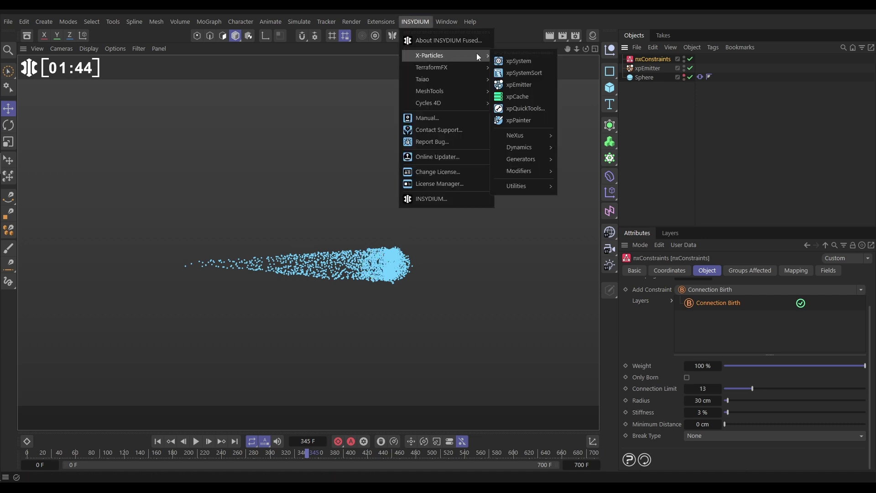
pyautogui.moveTo(529, 136)
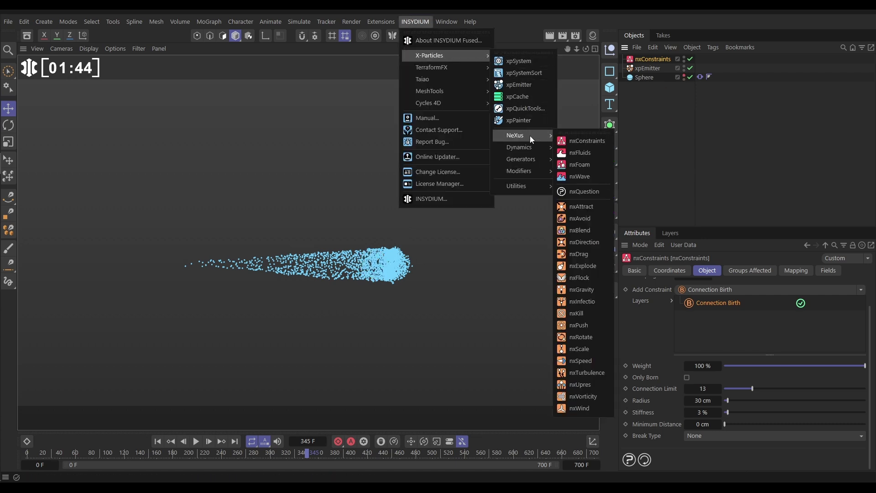
pyautogui.click(580, 372)
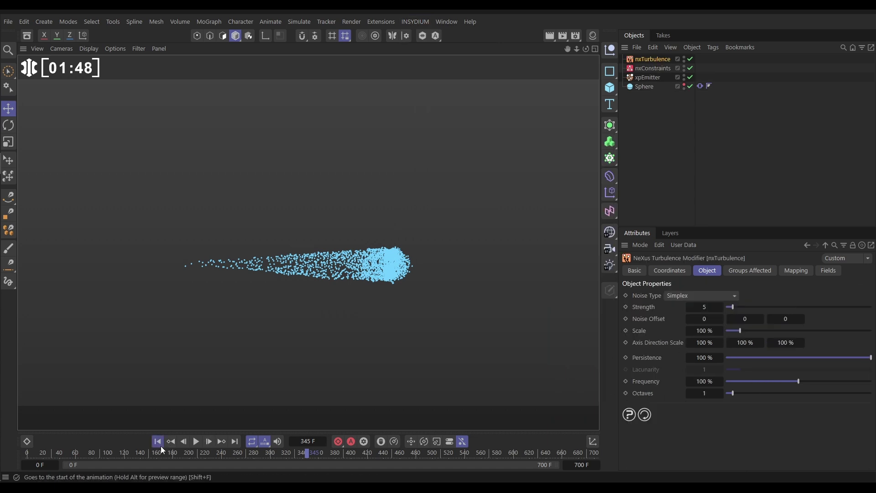
pyautogui.click(195, 442)
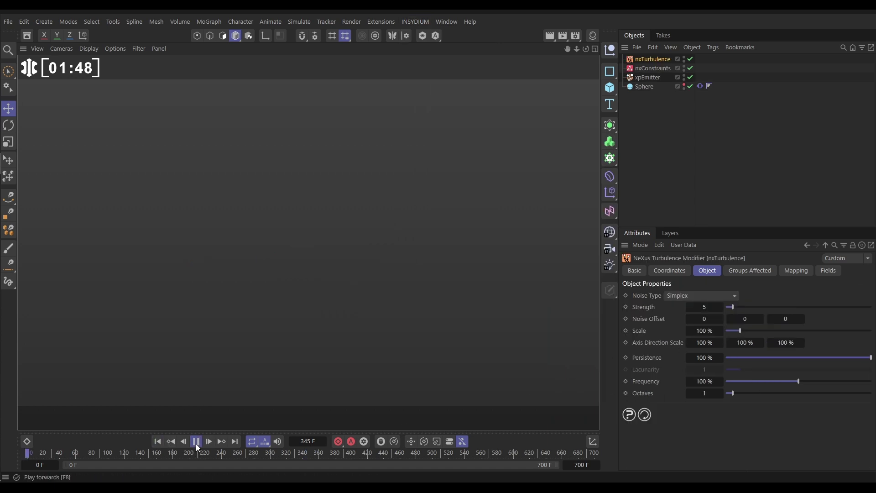
# Set the turbulence Noise Type to VoroNoise and Strength to 27
pyautogui.click(688, 296)
pyautogui.click(686, 356)
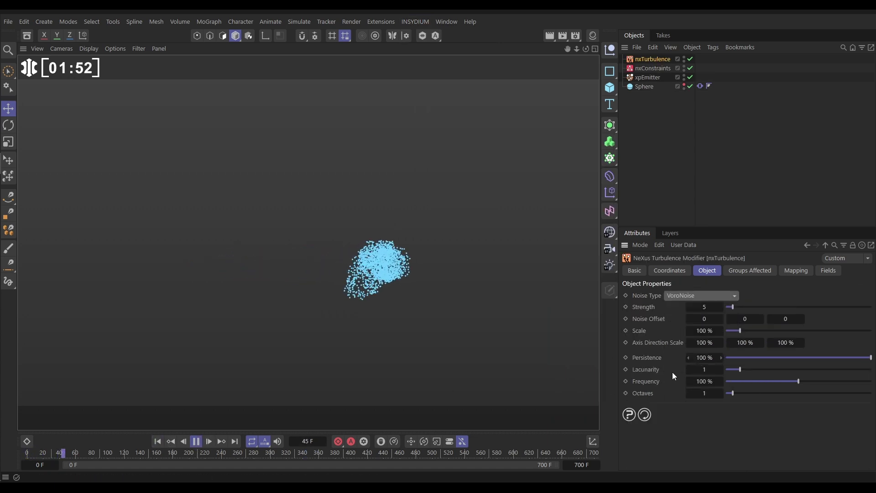
pyautogui.moveTo(732, 307); pyautogui.dragTo(752, 309)
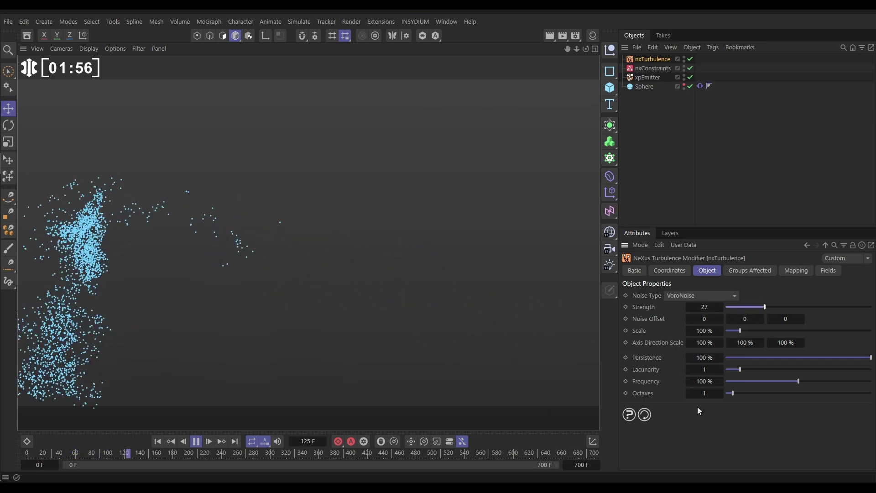
# Set nxTurbulence Scale to 77%, Frequency to 32%, Octaves to 10 and Persistence to 68%
pyautogui.click(739, 332)
pyautogui.moveTo(738, 333); pyautogui.dragTo(736, 333)
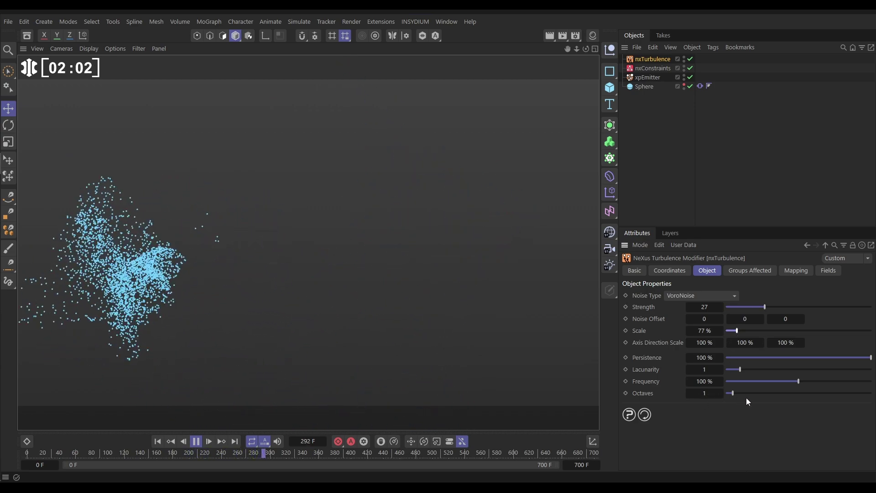
pyautogui.moveTo(798, 381); pyautogui.dragTo(772, 384)
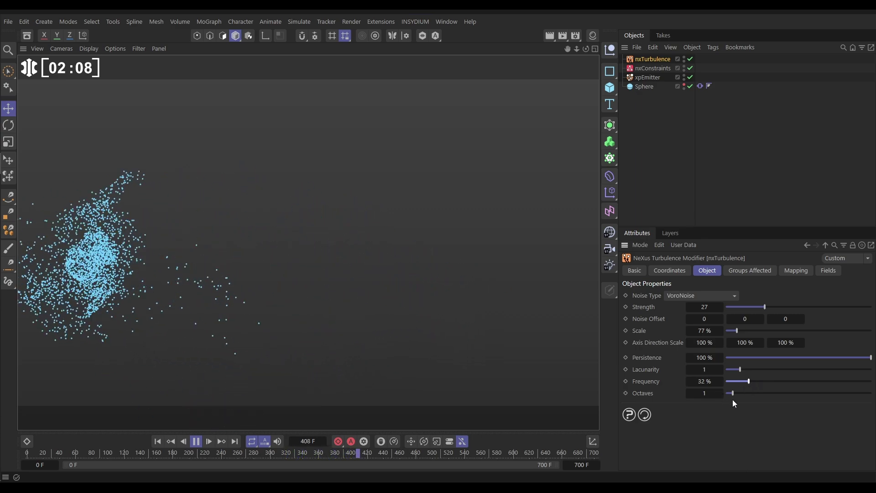
pyautogui.moveTo(736, 392); pyautogui.dragTo(742, 391)
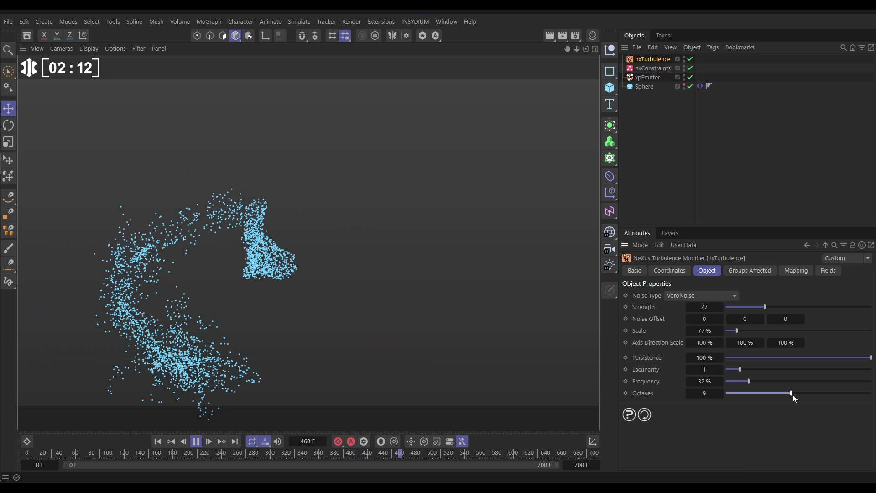
pyautogui.moveTo(793, 394); pyautogui.dragTo(797, 394)
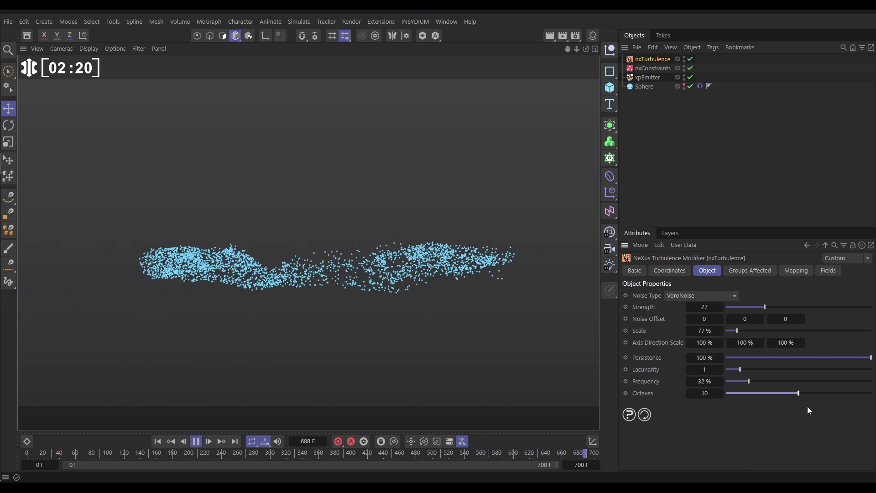
pyautogui.moveTo(870, 357); pyautogui.dragTo(824, 372)
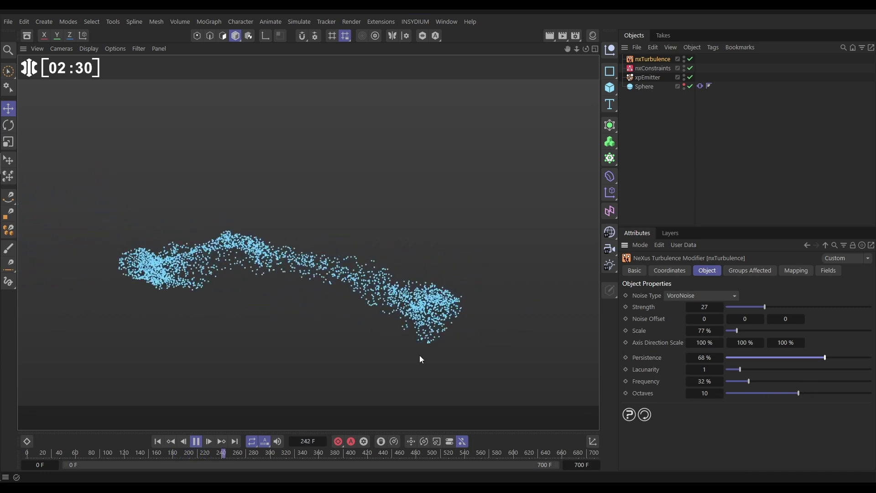
# Stop playback and add an xpCache object from the X-Particles menu
pyautogui.click(196, 441)
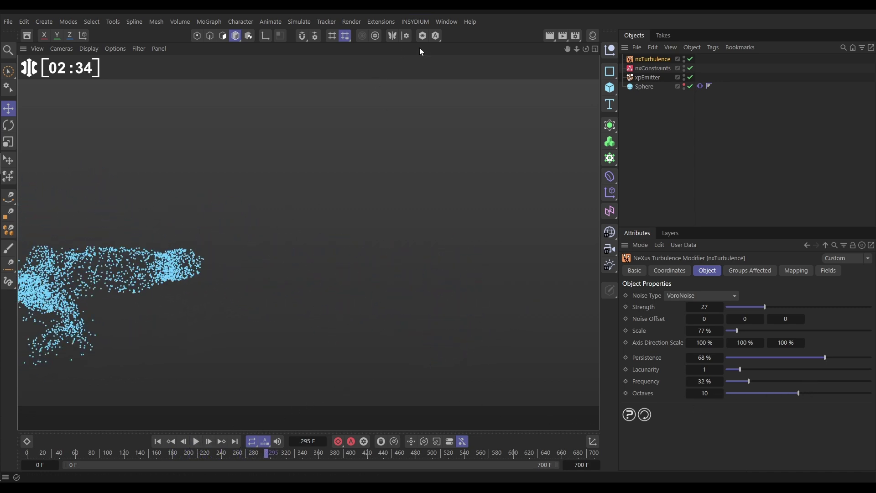
pyautogui.click(413, 22)
pyautogui.moveTo(434, 55)
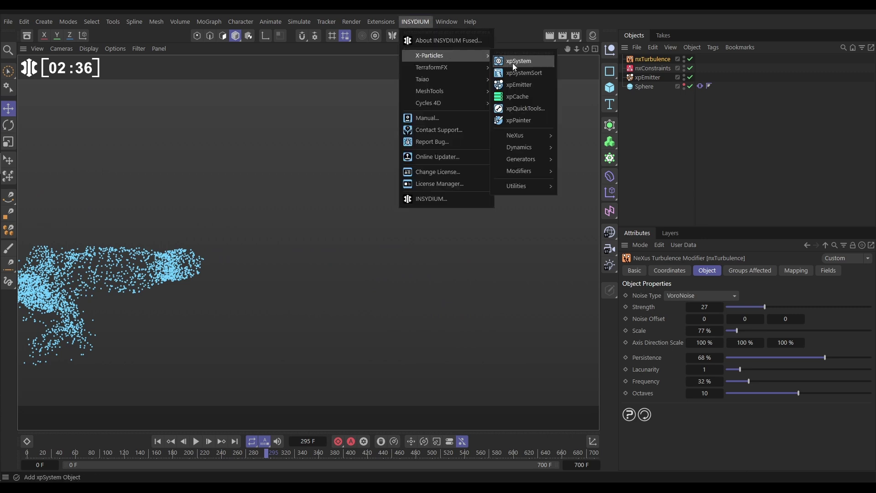
pyautogui.click(514, 97)
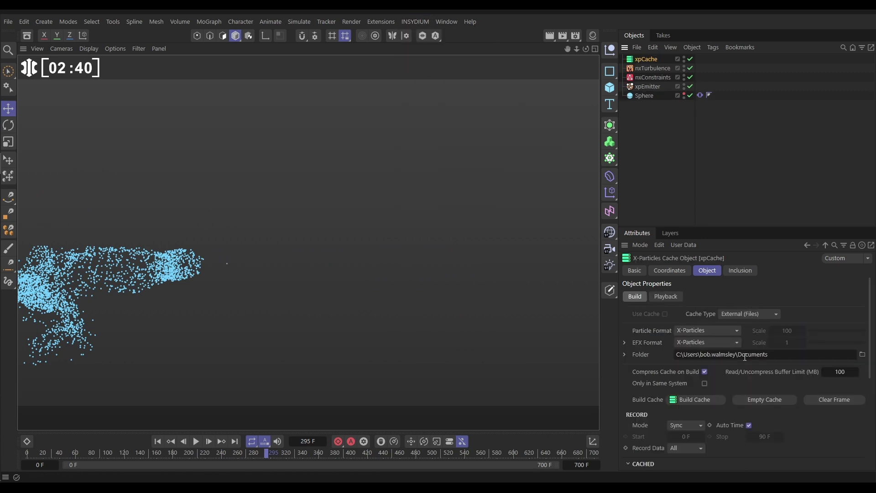
# Run Build Cache on the xpCache to store the emitter's simulation
pyautogui.click(691, 399)
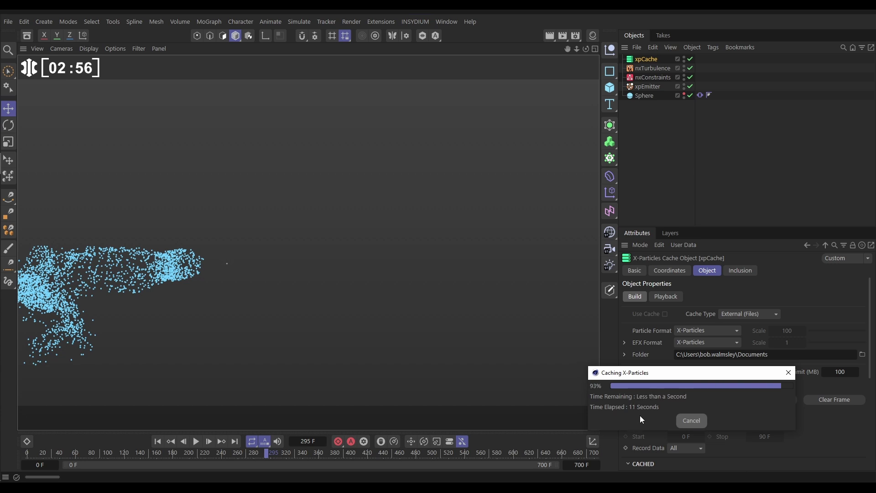
# Delete nxTurbulence and nxConstraints, then replay the cached trail from the start to frame 184
pyautogui.click(655, 68)
pyautogui.keyDown('shift'); pyautogui.click(651, 78); pyautogui.keyUp('shift')
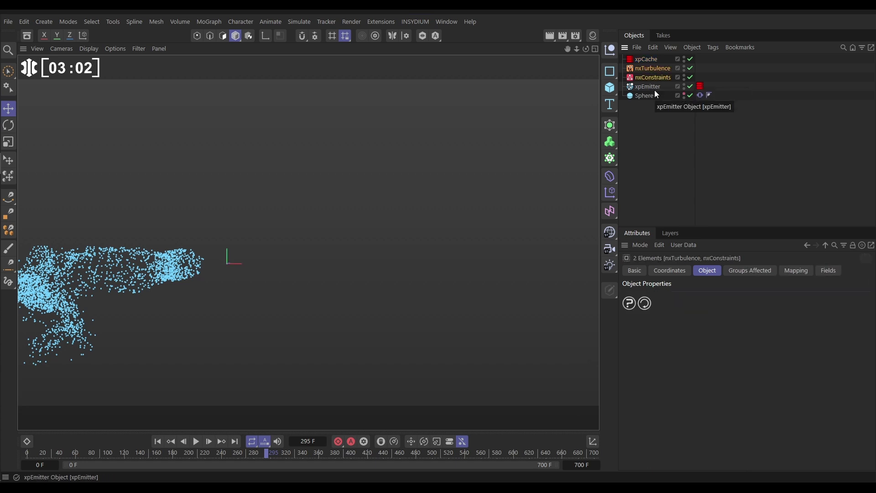
pyautogui.press('Delete')
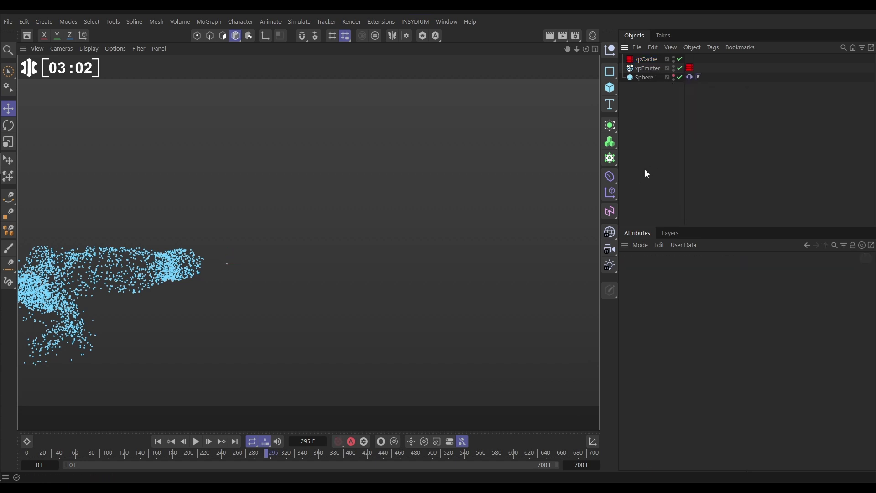
pyautogui.click(158, 441)
pyautogui.click(196, 441)
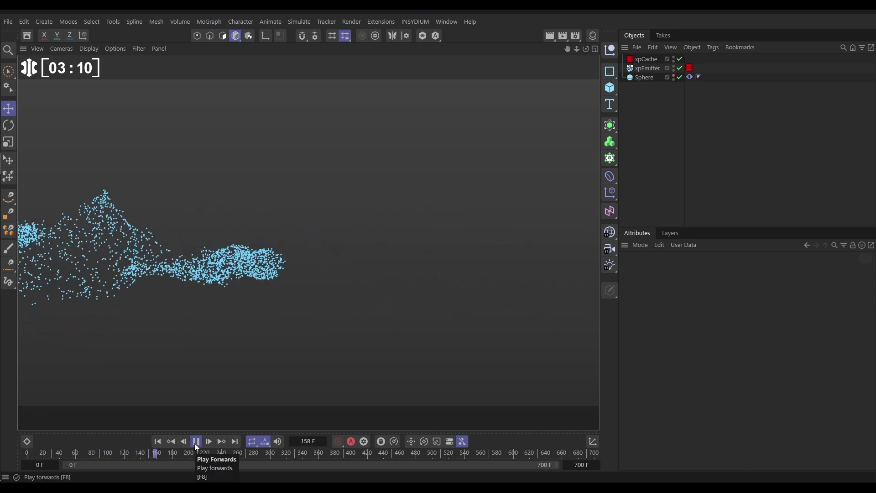
pyautogui.click(196, 441)
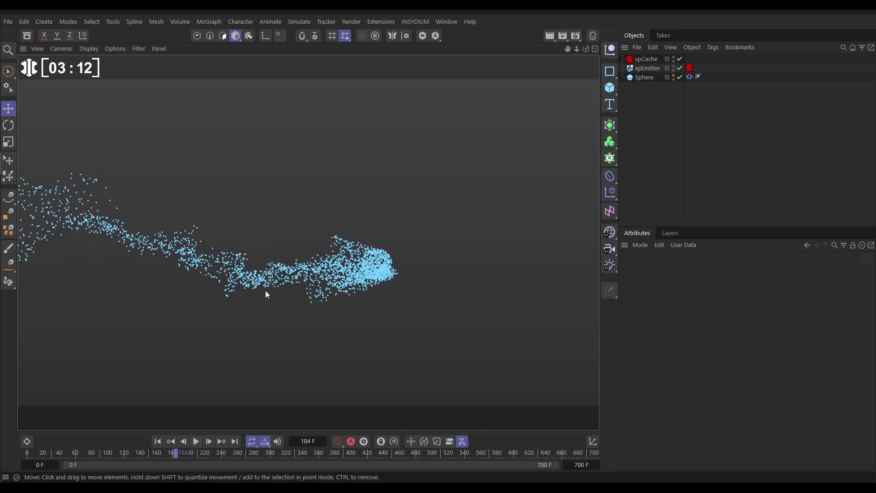
# Add an nxUpres object from the X-Particles NeXus menu and drop xpEmitter into its Source list
pyautogui.click(422, 23)
pyautogui.moveTo(451, 56)
pyautogui.moveTo(535, 137)
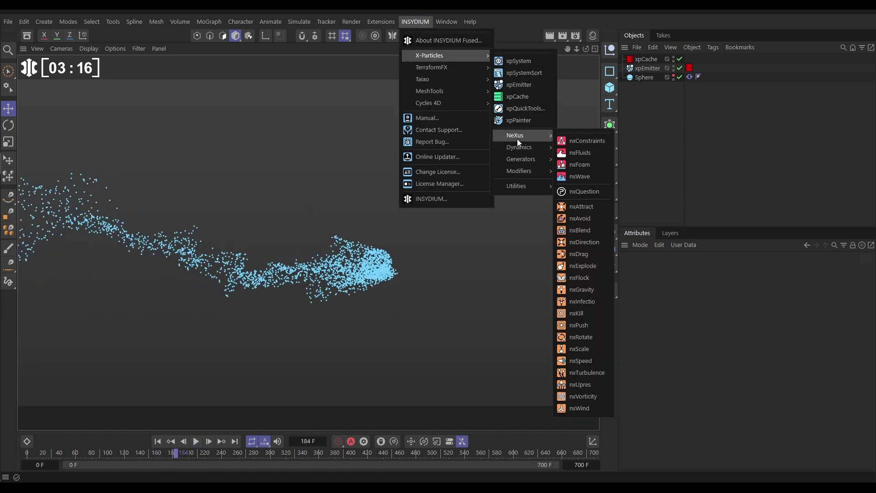
pyautogui.click(577, 384)
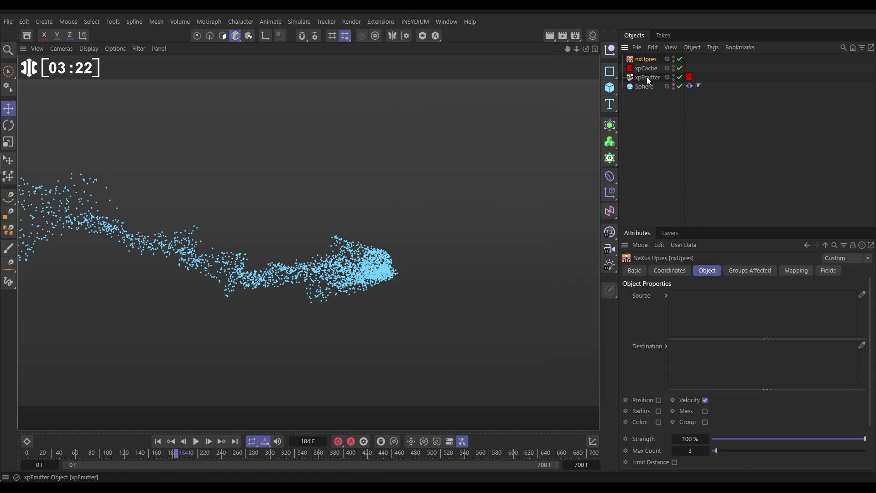
pyautogui.moveTo(716, 239); pyautogui.dragTo(703, 305)
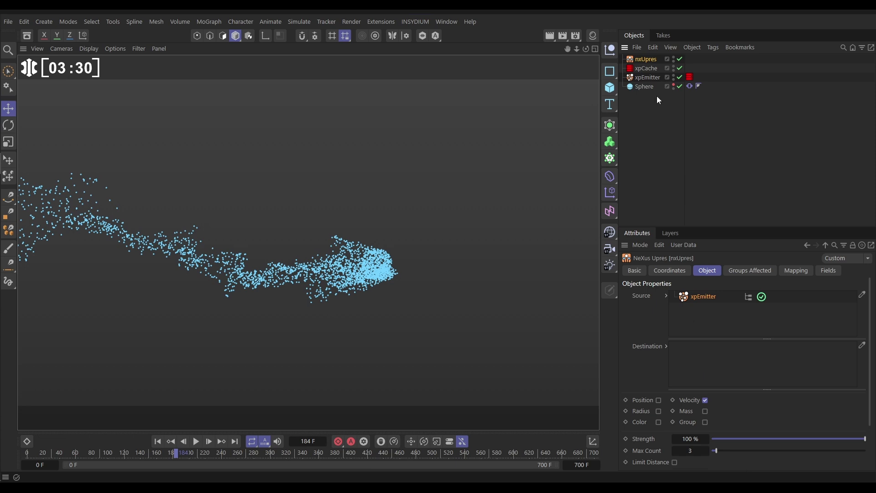
# Duplicate xpEmitter as xpEmitter.1 and delete the copy's xpCache tag
pyautogui.click(653, 79)
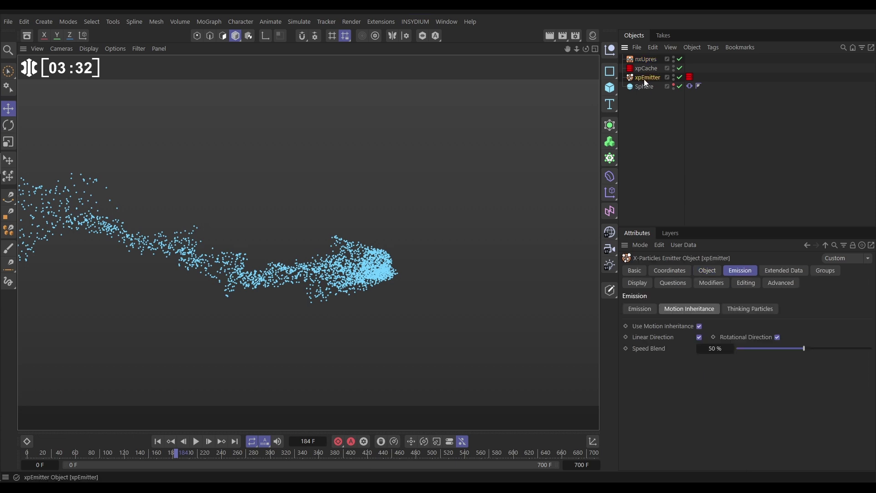
pyautogui.keyDown('ctrl'); pyautogui.moveTo(645, 79); pyautogui.dragTo(647, 89); pyautogui.keyUp('ctrl')
pyautogui.click(694, 87)
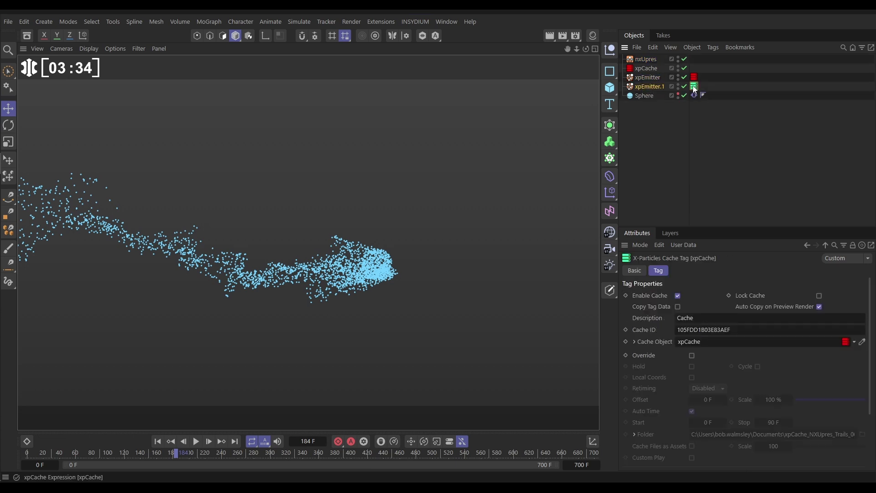
pyautogui.press('Delete')
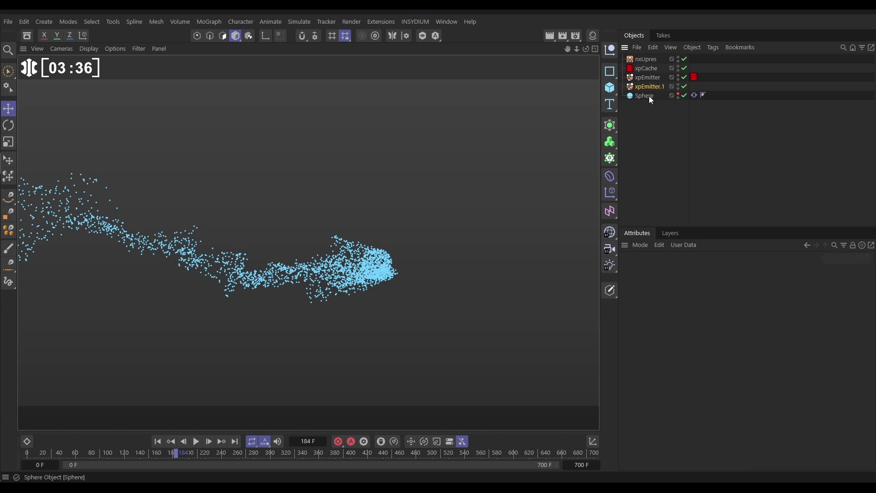
# Set xpEmitter.1's Lifespan to 40 F, Variation to 10 F and Birthrate to 1000
pyautogui.click(650, 87)
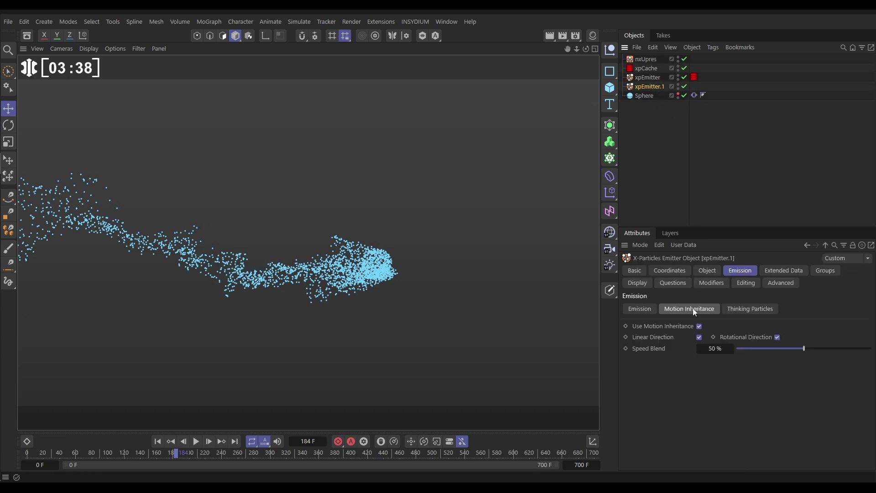
pyautogui.click(646, 309)
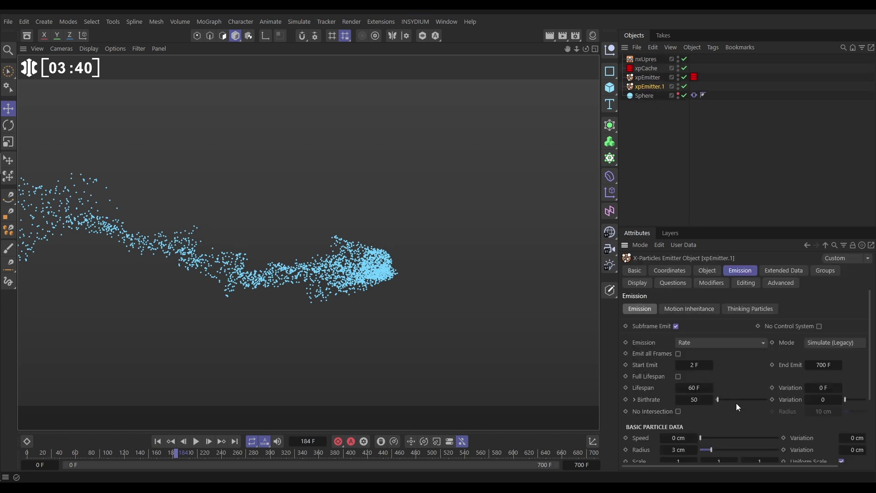
pyautogui.click(693, 387)
pyautogui.write('40')
pyautogui.press('Tab')
pyautogui.write('10')
pyautogui.press('Return')
pyautogui.doubleClick(695, 403)
pyautogui.write('1000')
pyautogui.press('Return')
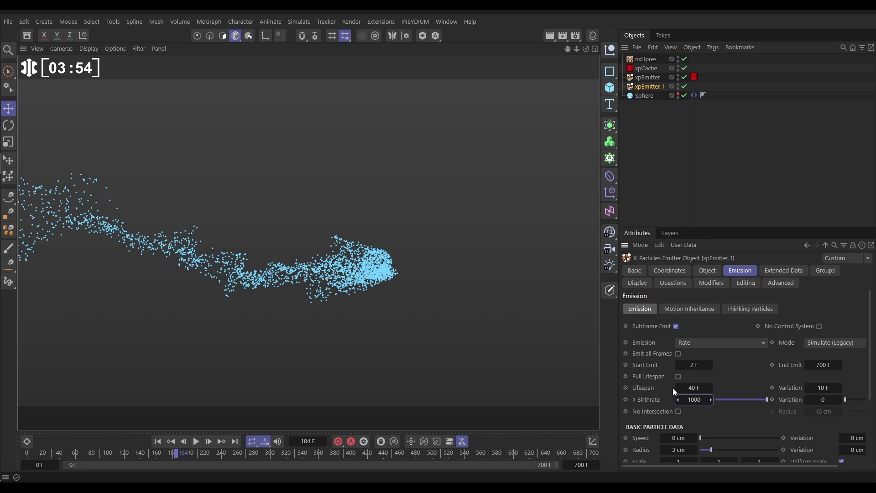
# Set xpEmitter.1's Editor Display to Dots and its Color Mode to Gradient (Parameter)
pyautogui.click(636, 283)
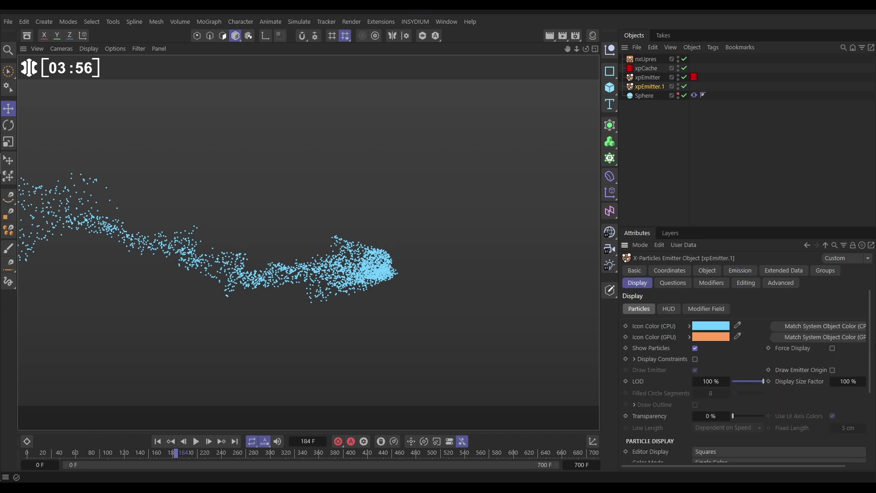
pyautogui.scroll(-3, 732, 413)
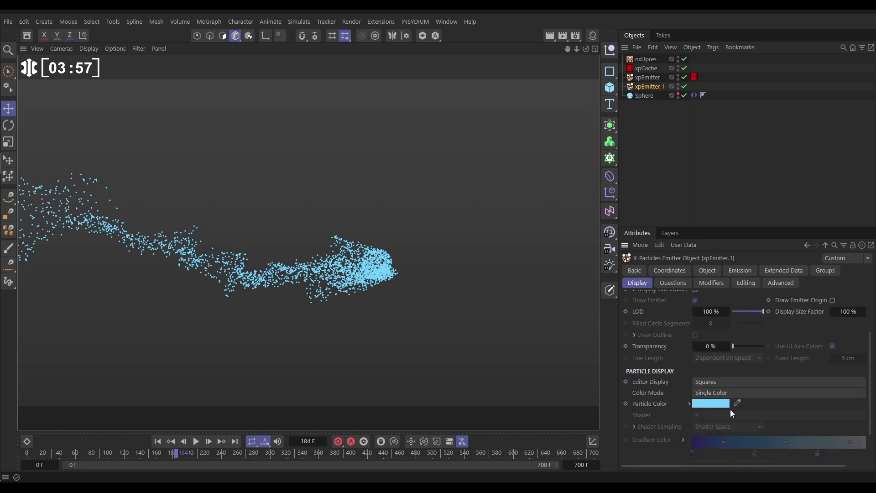
pyautogui.click(711, 382)
pyautogui.click(700, 190)
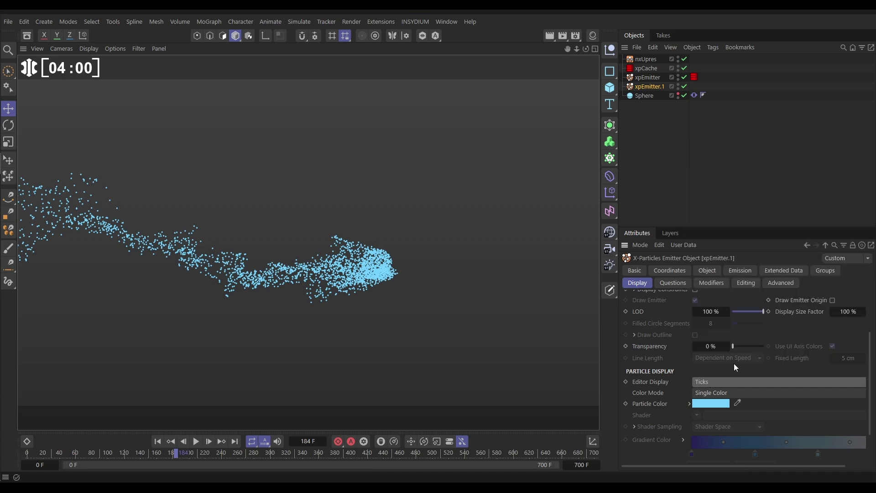
pyautogui.click(725, 382)
pyautogui.click(695, 183)
pyautogui.click(713, 391)
pyautogui.click(716, 355)
# Drive the gradient by Speed with Auto range and load the Purple gradient preset
pyautogui.scroll(-2, 871, 373)
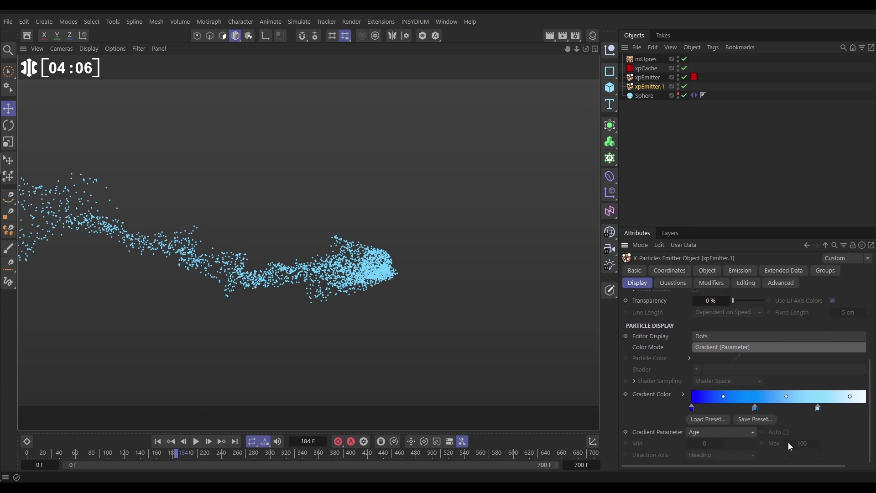
pyautogui.click(715, 436)
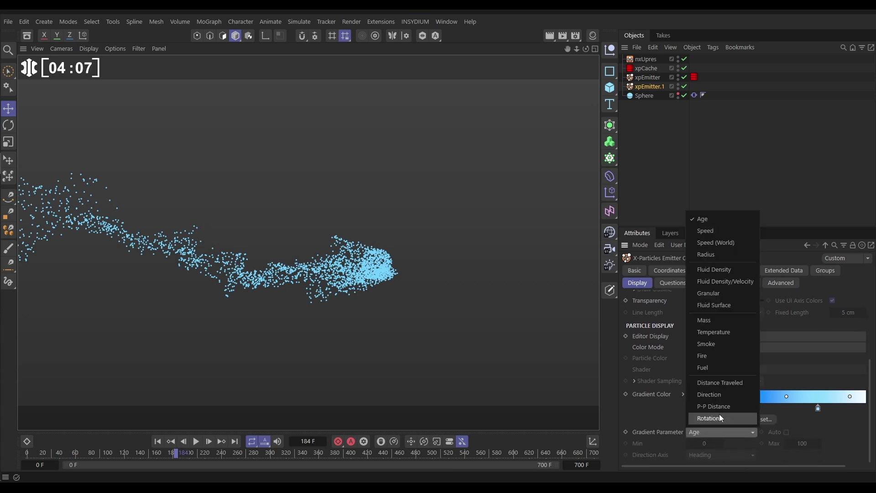
pyautogui.click(706, 233)
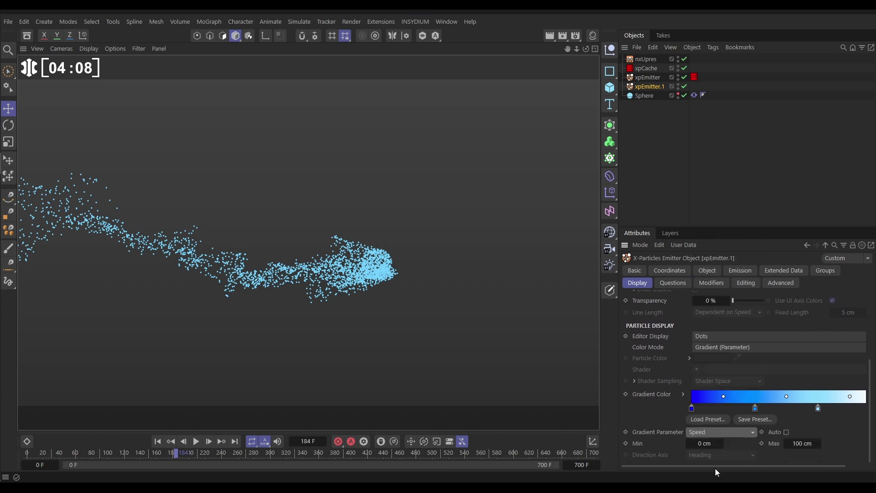
pyautogui.click(785, 433)
pyautogui.click(708, 418)
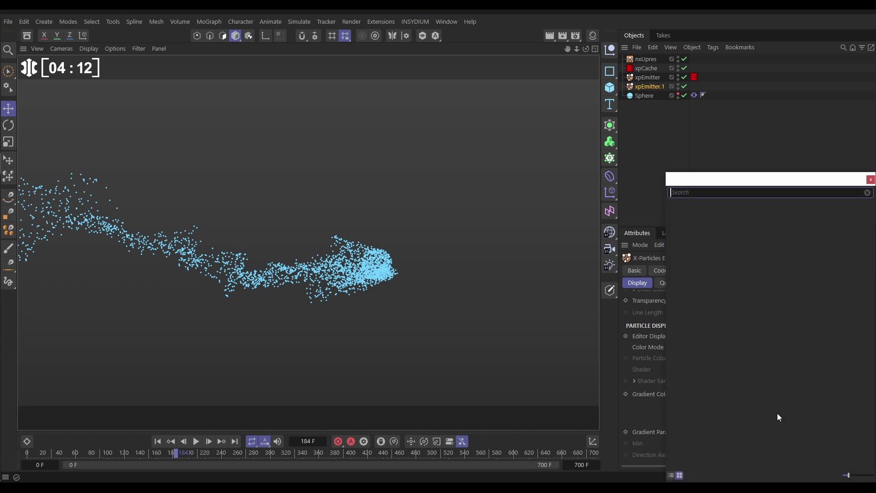
pyautogui.scroll(-3, 732, 461)
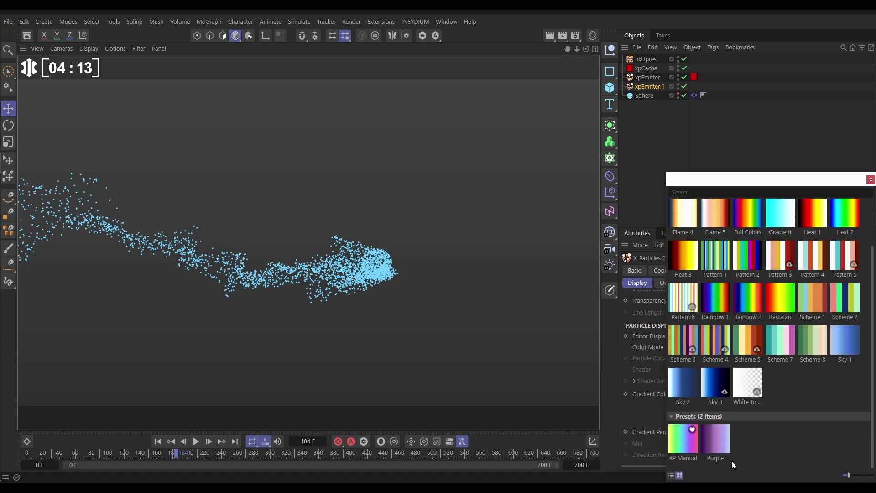
pyautogui.doubleClick(716, 439)
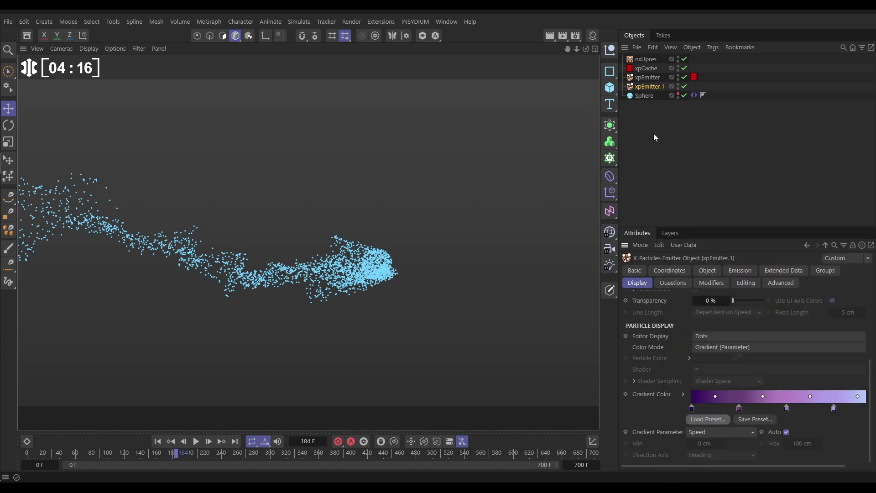
# Set xpEmitter.1 as the nxUpres Destination emitter
pyautogui.click(649, 59)
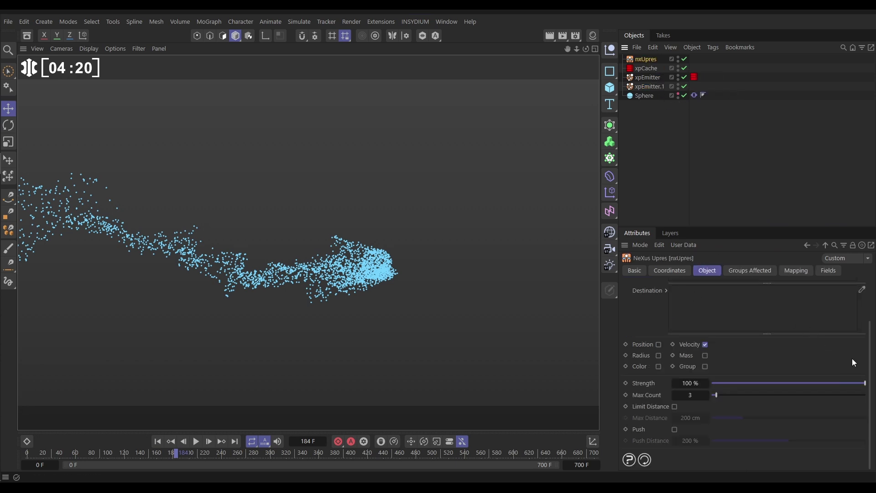
pyautogui.scroll(3, 747, 391)
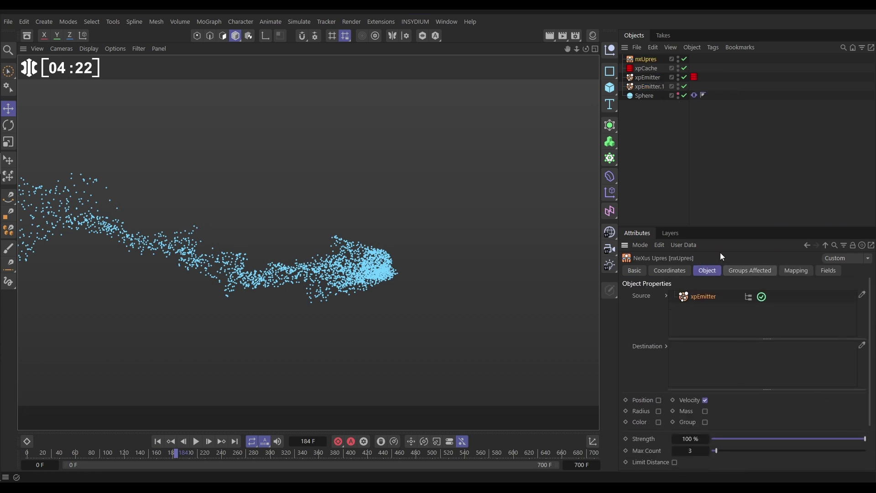
pyautogui.moveTo(644, 87); pyautogui.dragTo(724, 357)
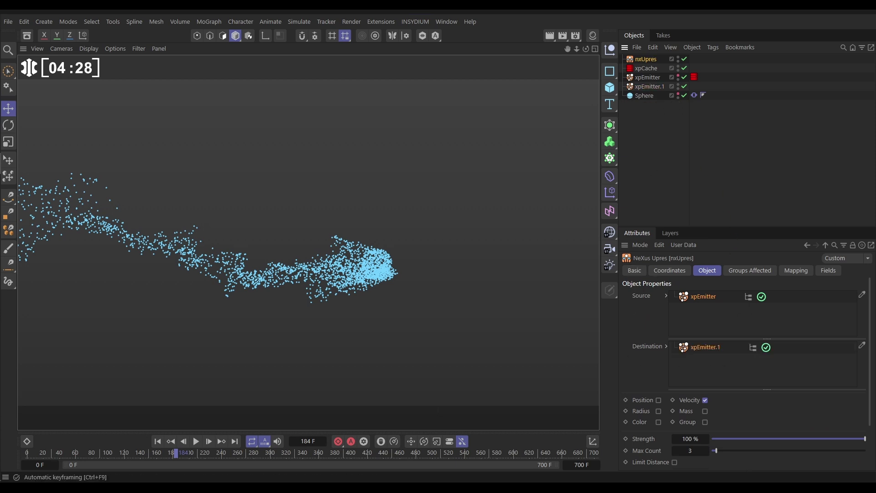
# Play the simulation from the start to view the purple trail, then stop playback
pyautogui.click(158, 442)
pyautogui.click(198, 442)
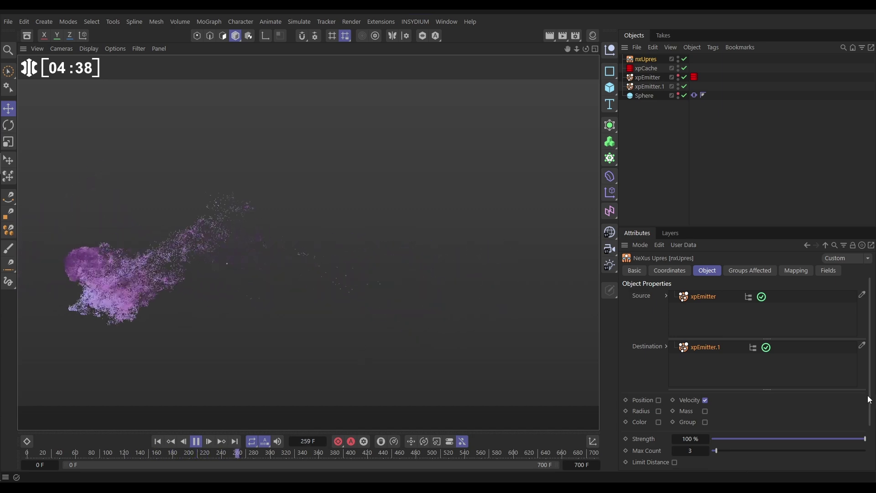
pyautogui.scroll(-1, 872, 402)
pyautogui.scroll(-3, 867, 404)
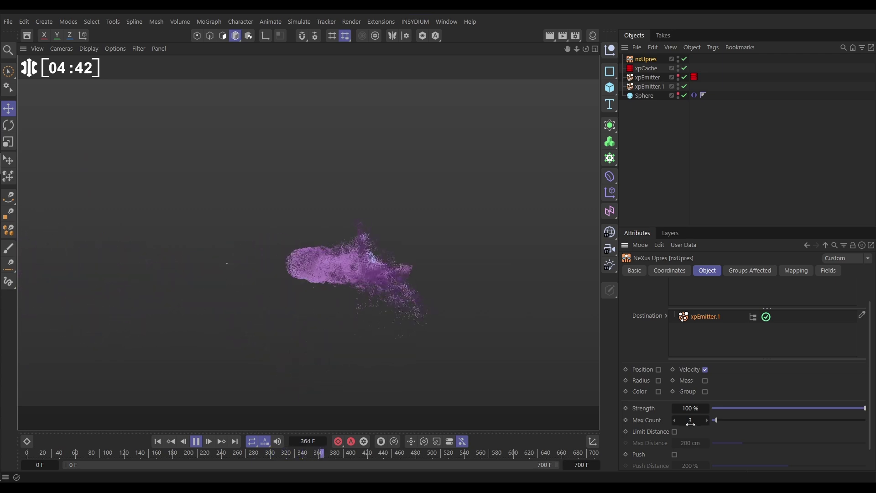
pyautogui.click(195, 441)
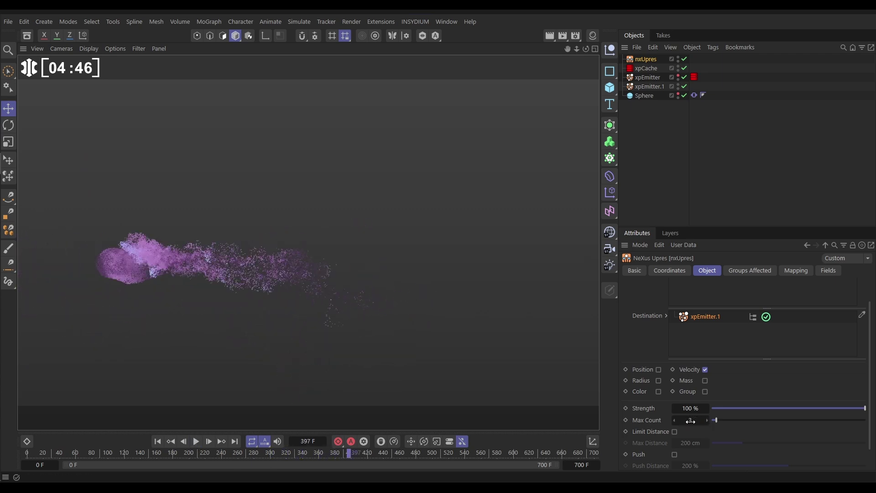
# Set the nxUpres Max Count to 7
pyautogui.click(691, 421)
pyautogui.write('7')
pyautogui.press('Return')
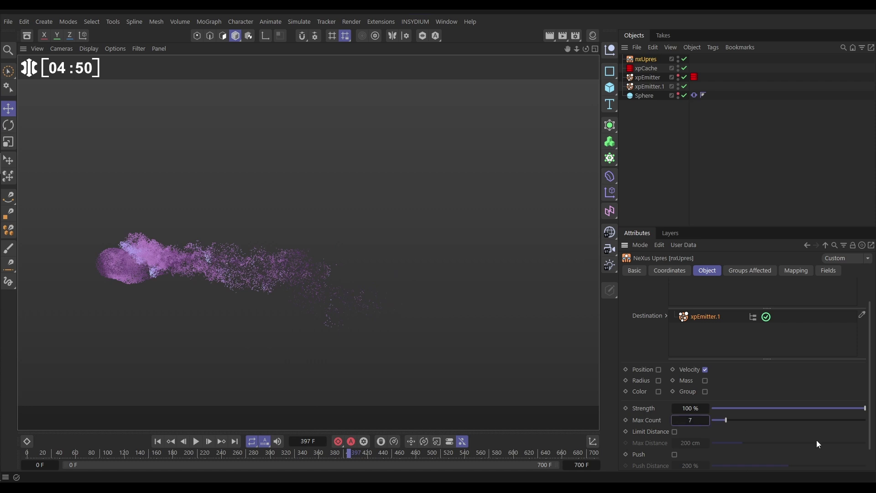
# Replay the simulation from the start and enable Position transfer in nxUpres
pyautogui.click(158, 441)
pyautogui.click(195, 441)
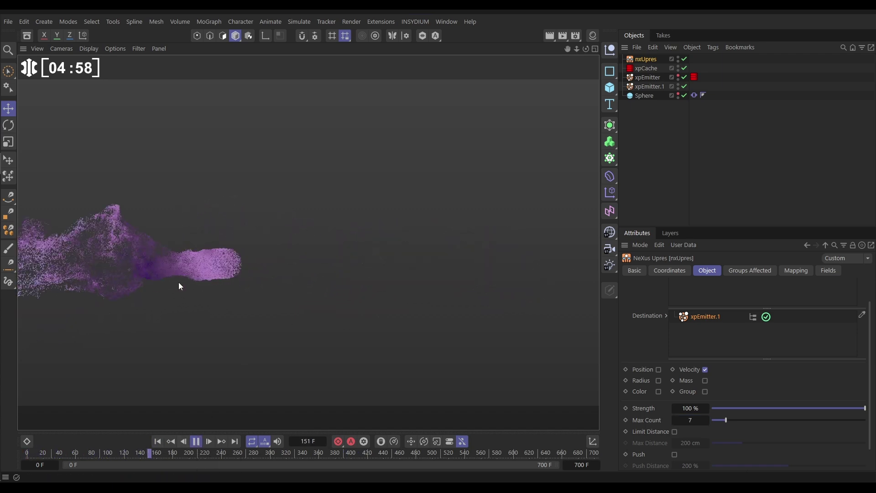
pyautogui.click(659, 370)
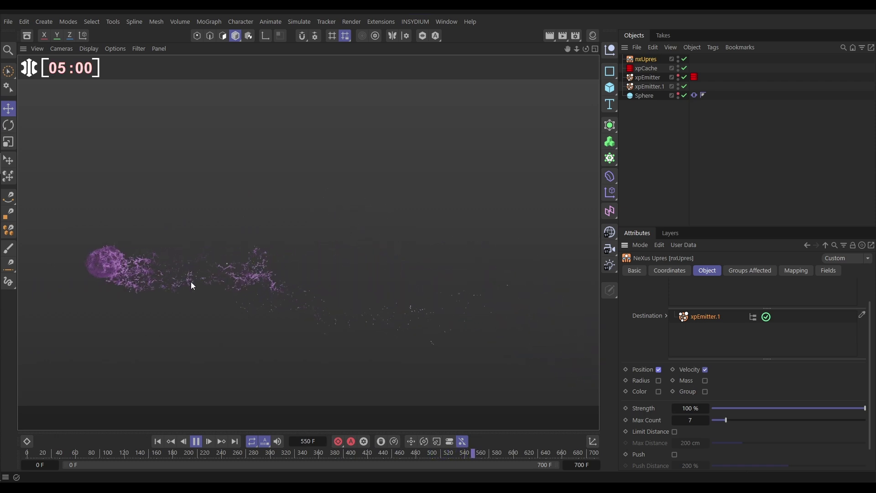
# Drag the nxUpres Strength slider from 100% down to 26% during playback
pyautogui.click(852, 409)
pyautogui.moveTo(852, 409); pyautogui.dragTo(762, 420)
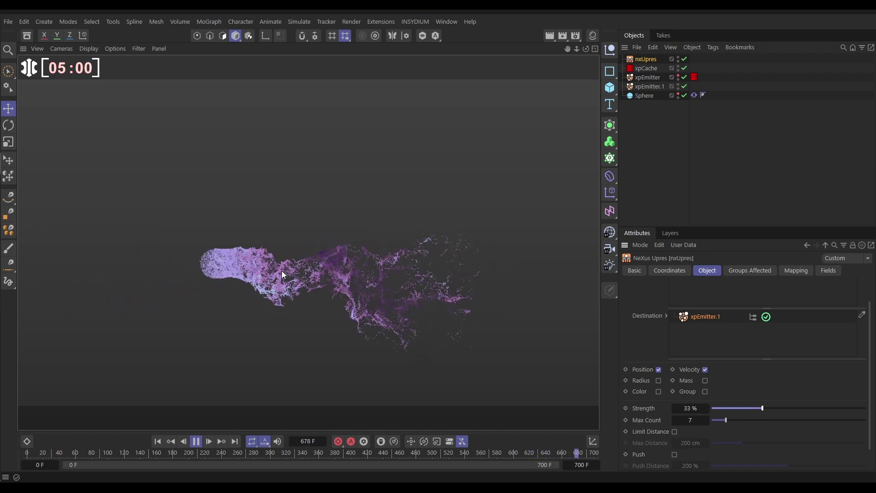
pyautogui.moveTo(762, 408); pyautogui.dragTo(751, 410)
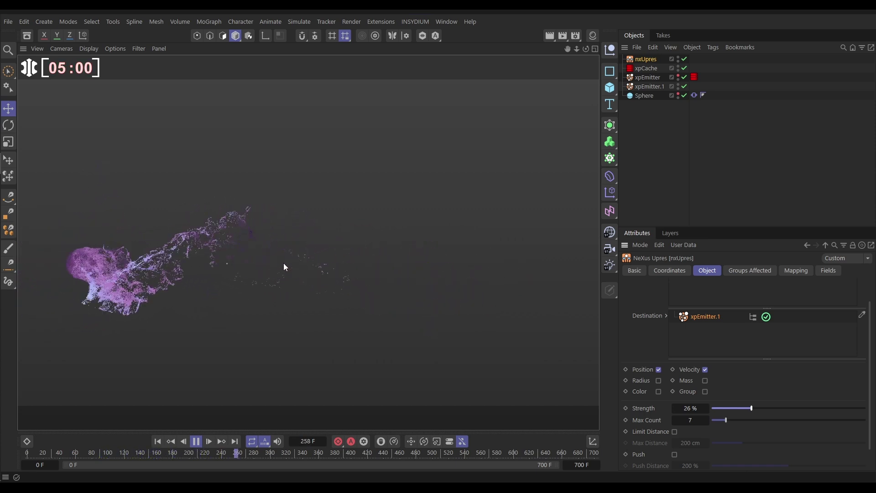
# Pause playback, set xpEmitter.1's Birthrate to 5000, and click Build Cache on xpCache
pyautogui.click(197, 441)
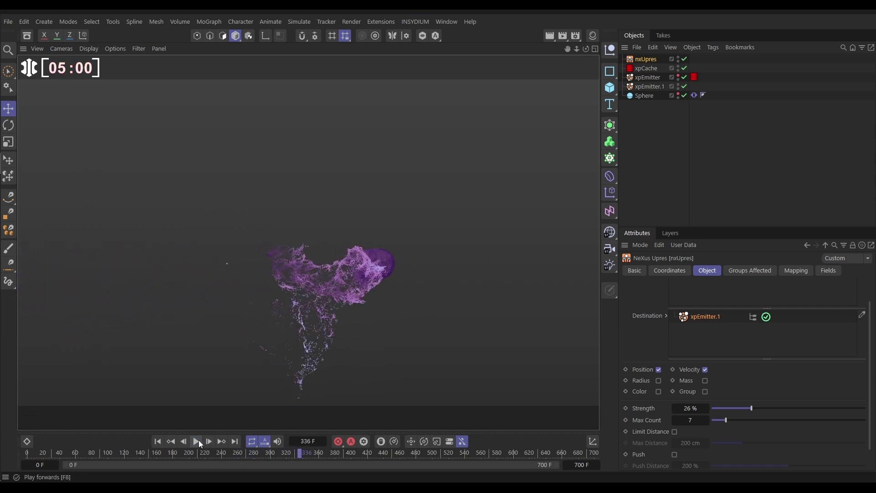
pyautogui.click(647, 87)
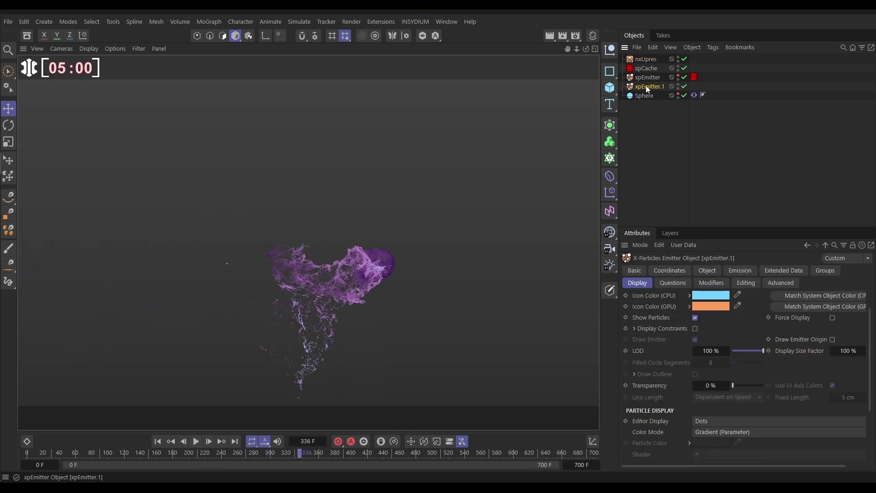
pyautogui.click(734, 270)
pyautogui.doubleClick(694, 369)
pyautogui.write('5000')
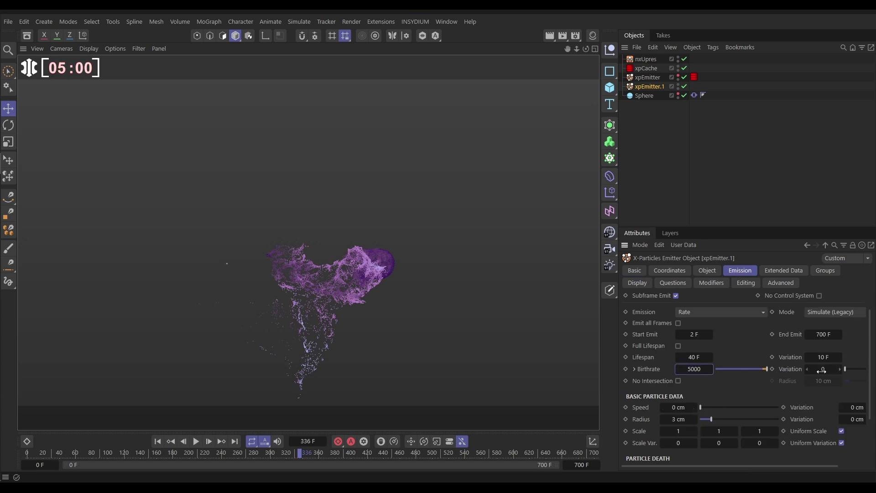
pyautogui.click(646, 68)
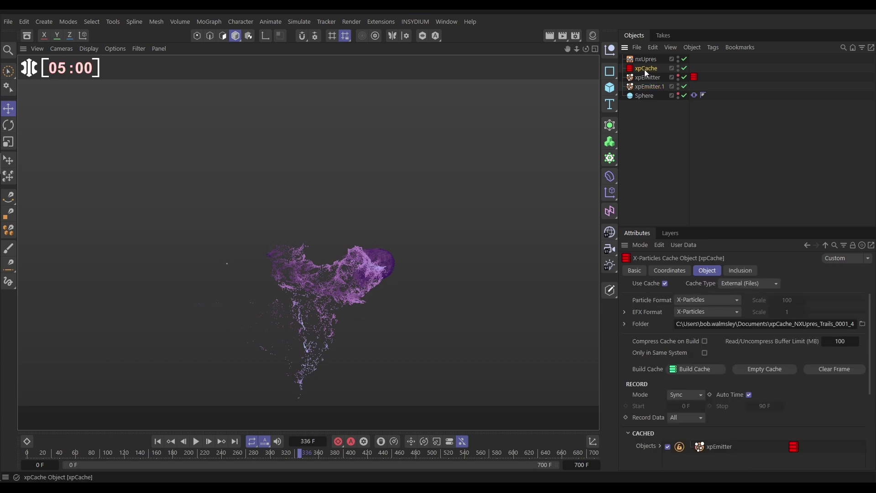
pyautogui.click(698, 370)
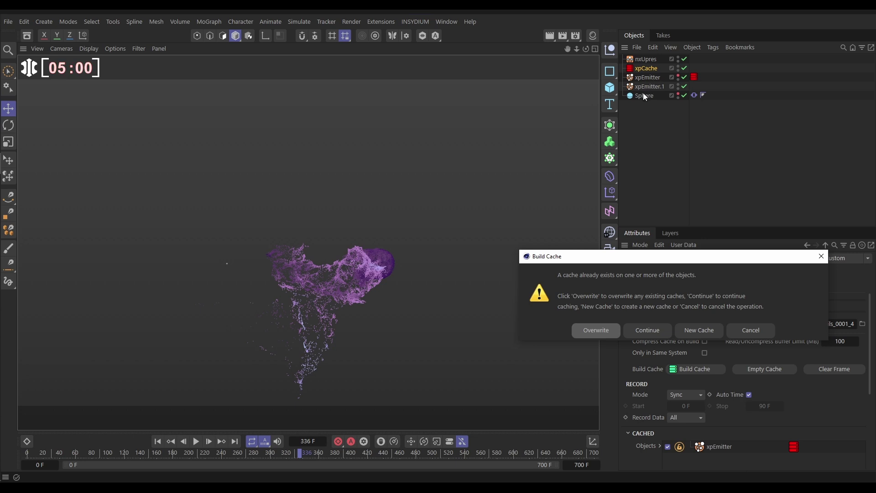
# Choose Continue in the existing-cache warning so all 701 frames are recached
pyautogui.click(650, 331)
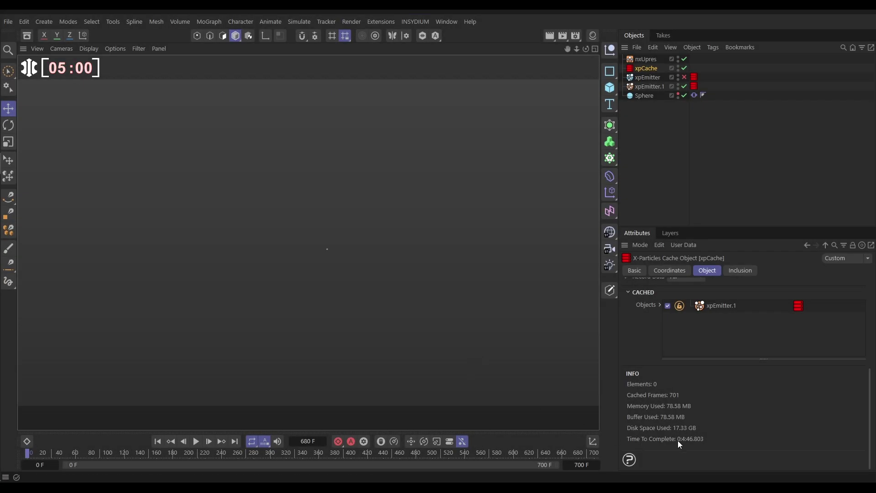
# Rewind to the first frame and play back the cached dense purple upres trail
pyautogui.click(158, 441)
pyautogui.click(196, 442)
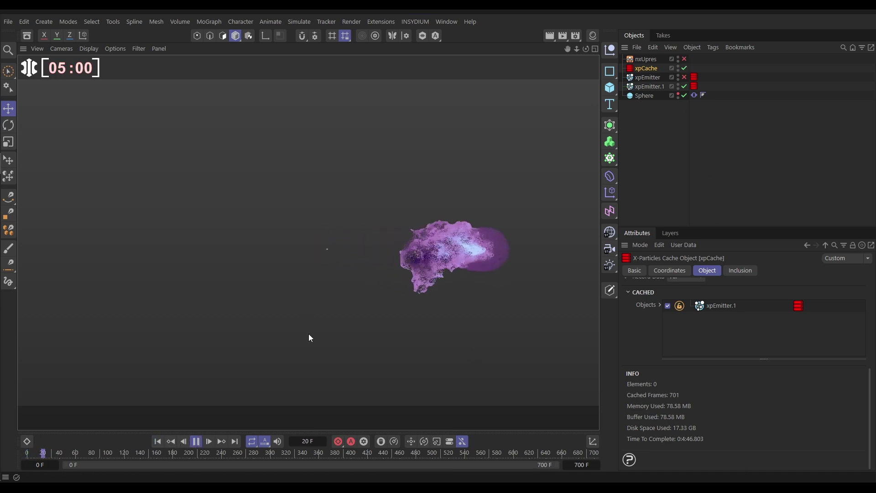